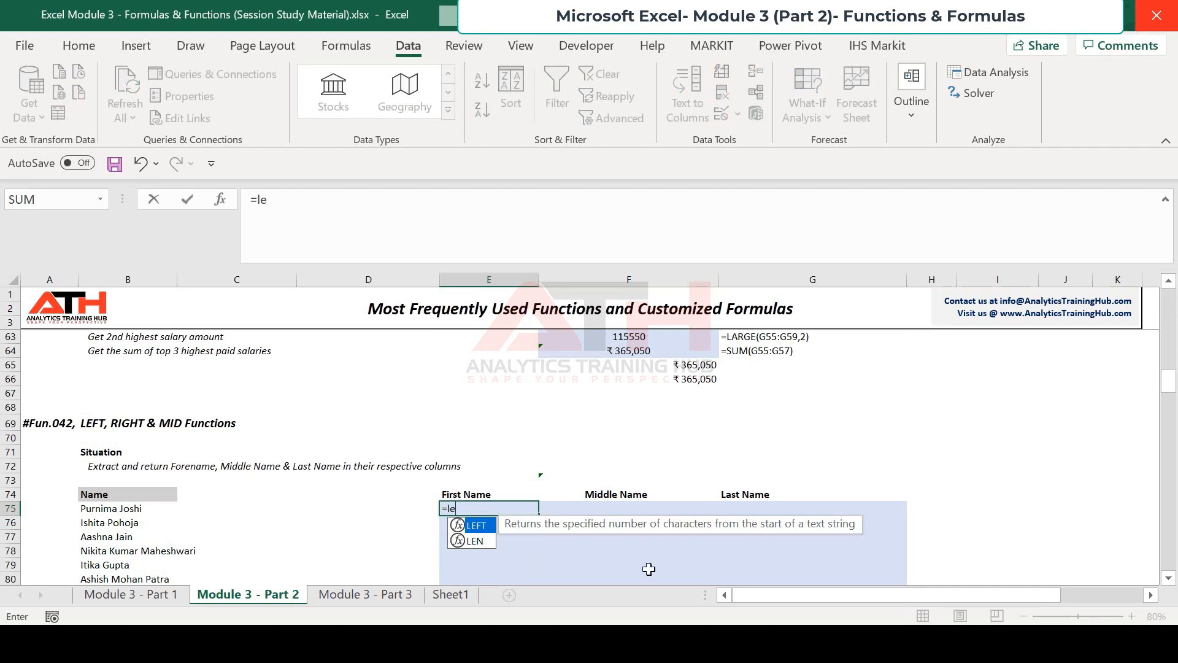
# - Enter =LEFT(B75,7) in cell E75 to extract the first name from the full name in B75
pyautogui.press('Tab')
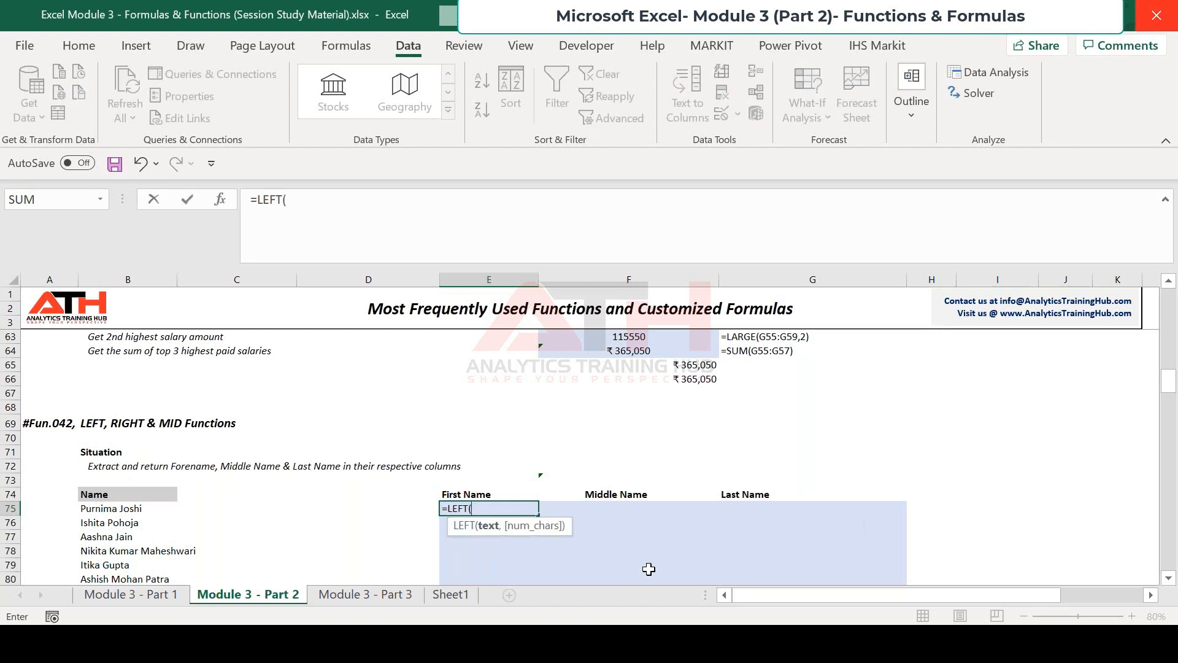
pyautogui.press('Left')
pyautogui.press('Left')
pyautogui.press('Left')
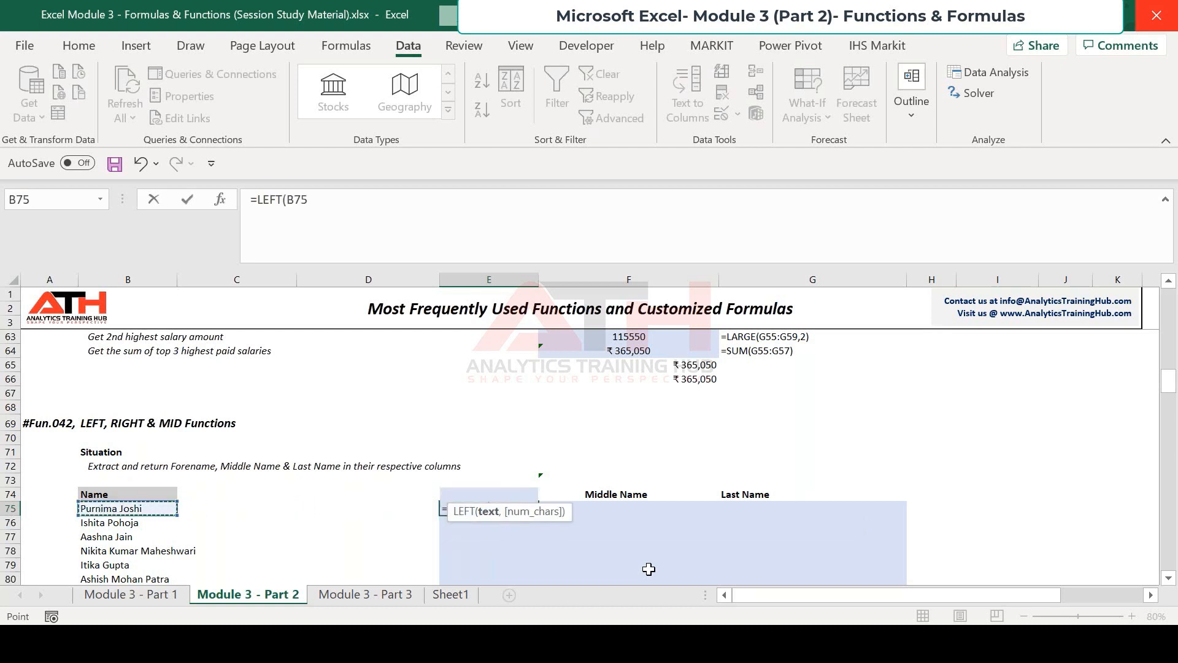
pyautogui.write(',')
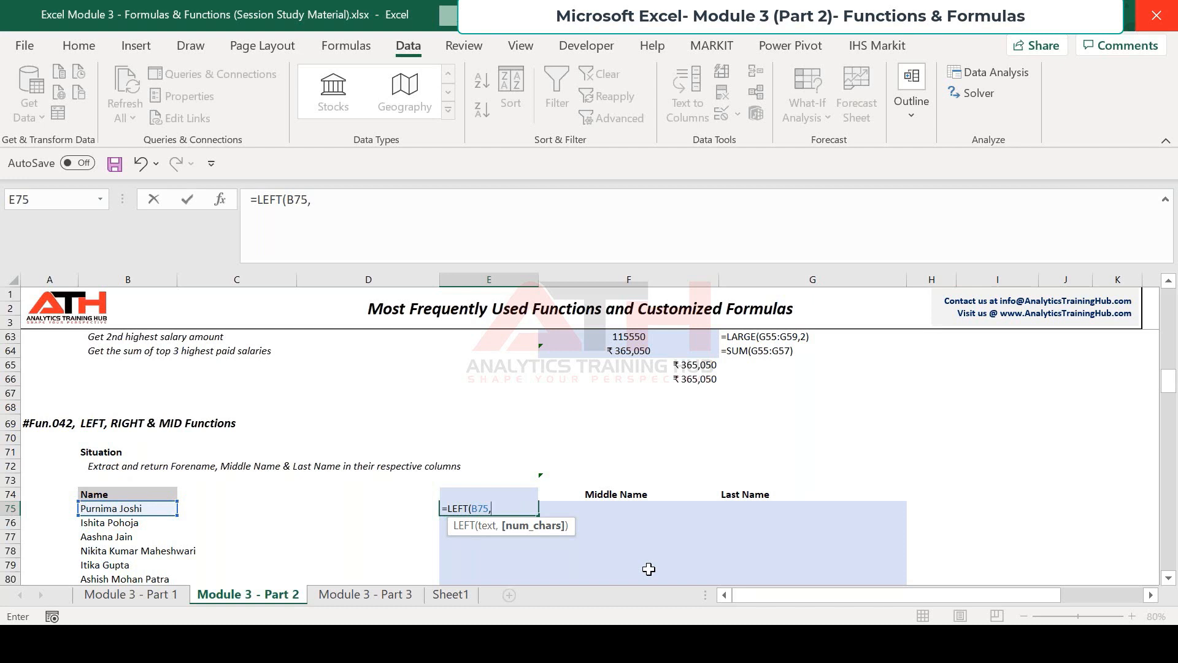
pyautogui.write('7')
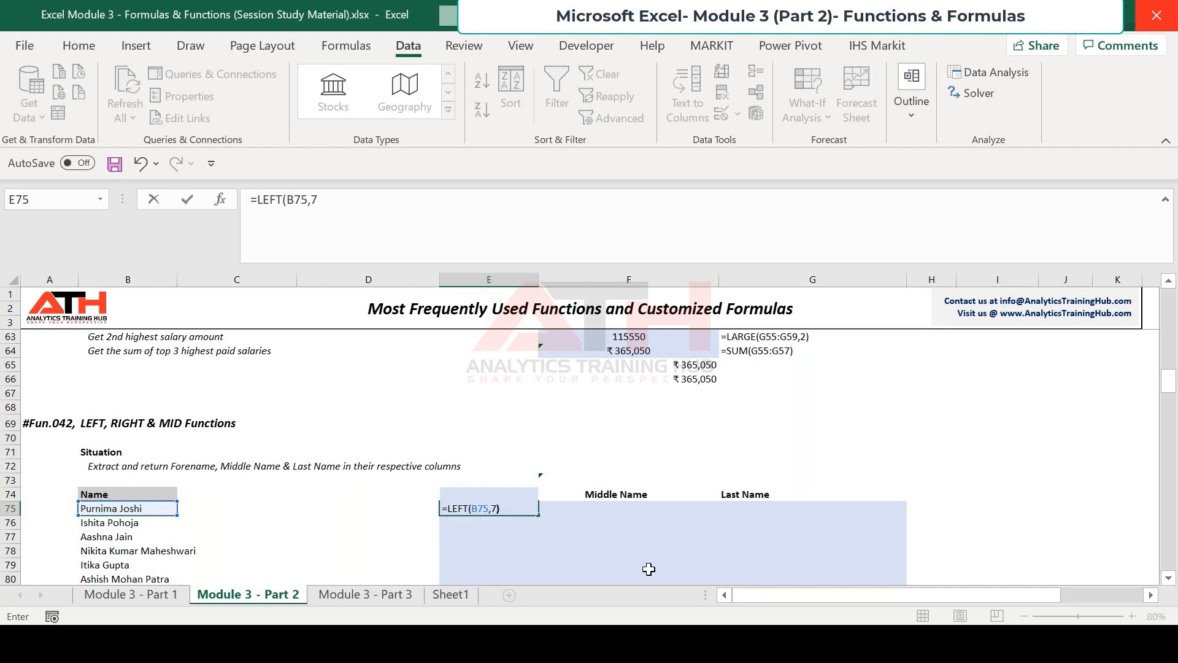
pyautogui.write(')')
pyautogui.press('Return')
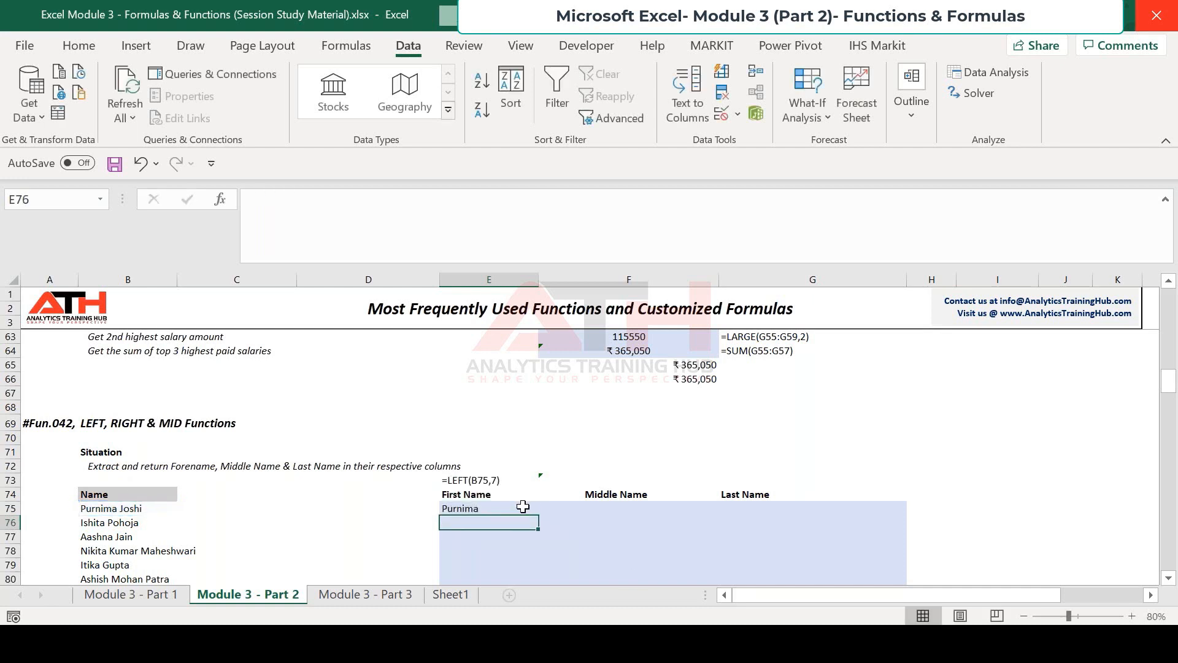
# - Enter =RIGHT(B75,5) in cell G75 to extract the last name from the full name in B75
pyautogui.click(523, 506)
pyautogui.click(726, 508)
pyautogui.write('=')
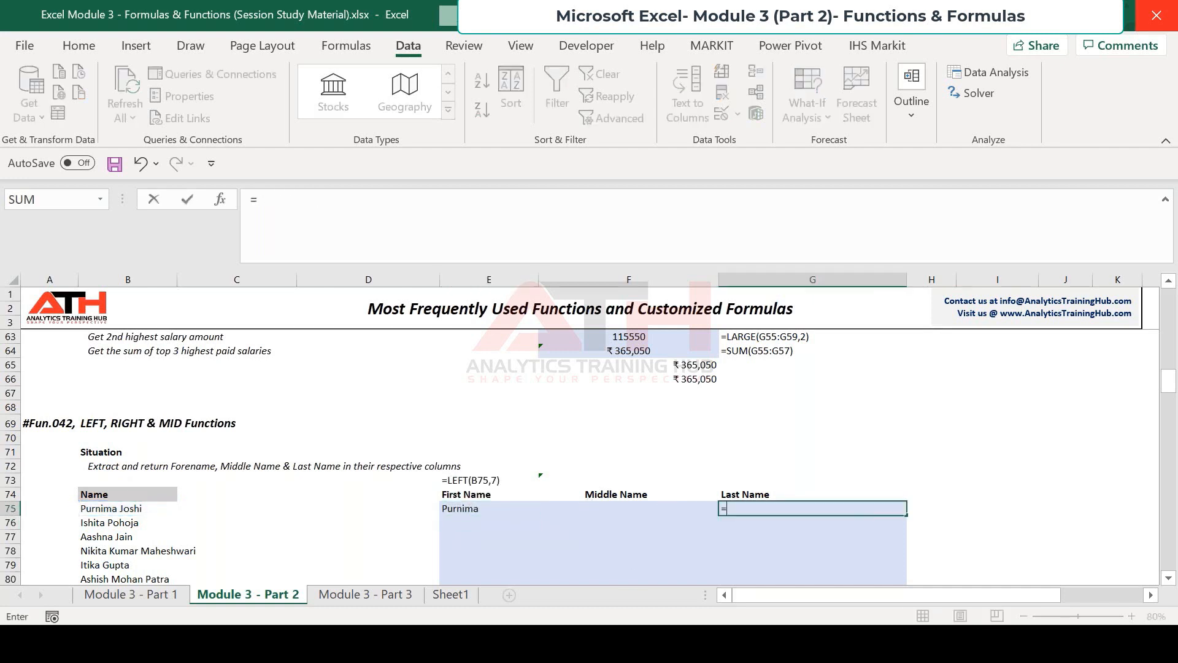
pyautogui.write('ri')
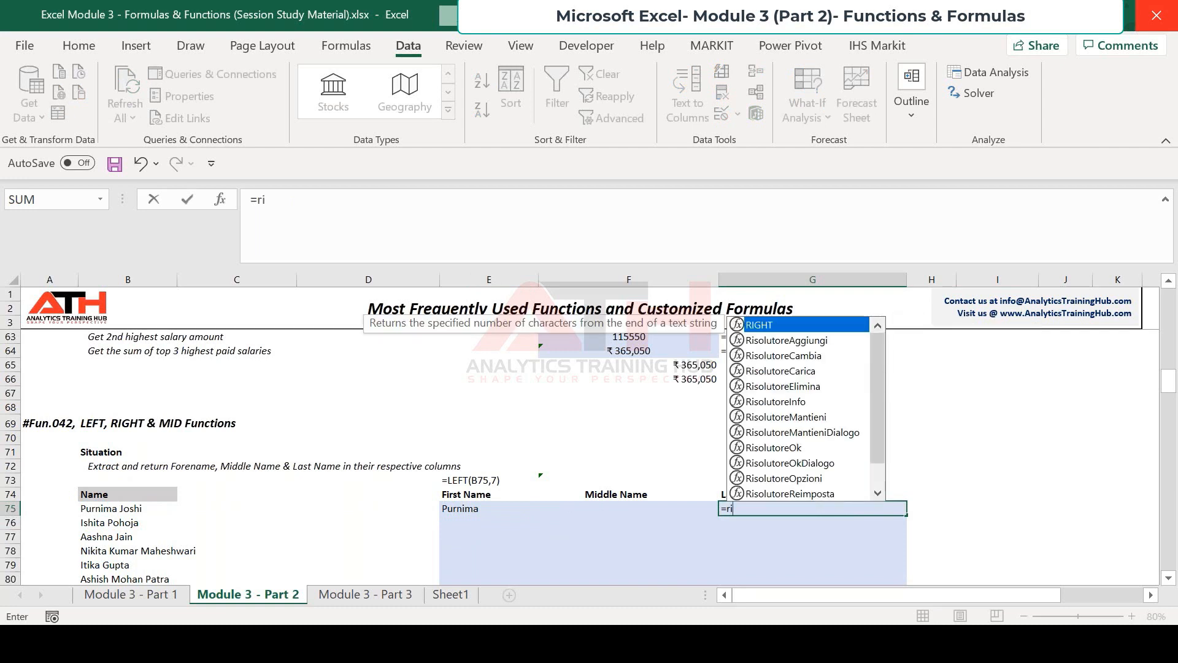
pyautogui.write('g')
pyautogui.press('Tab')
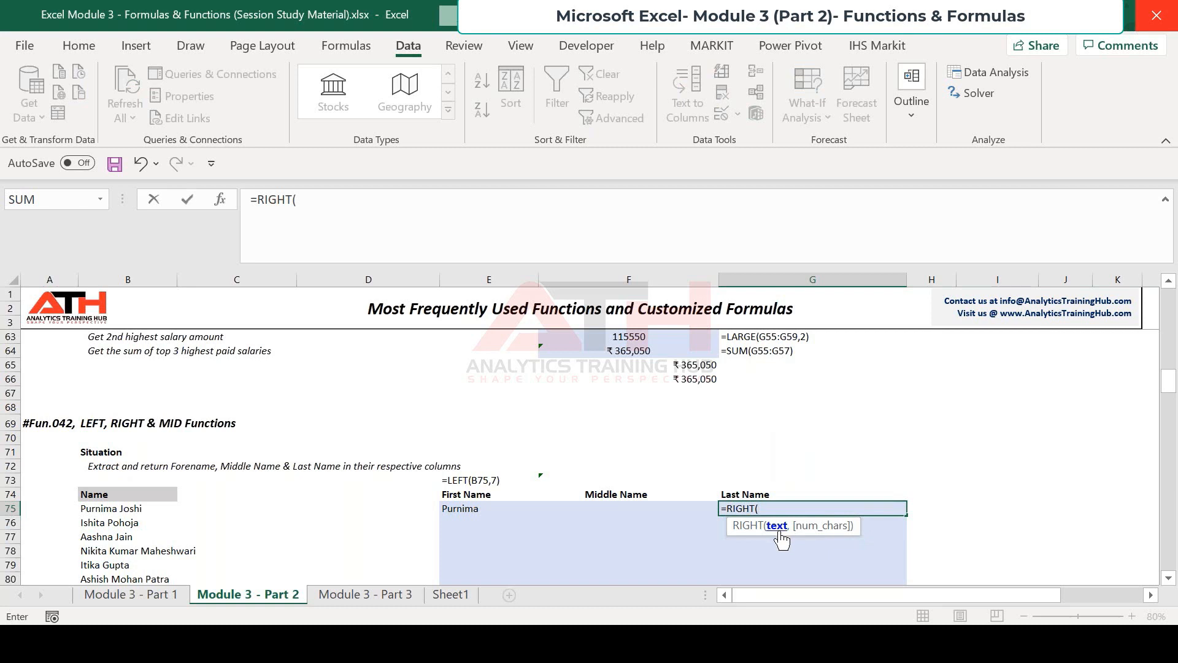
pyautogui.click(191, 508)
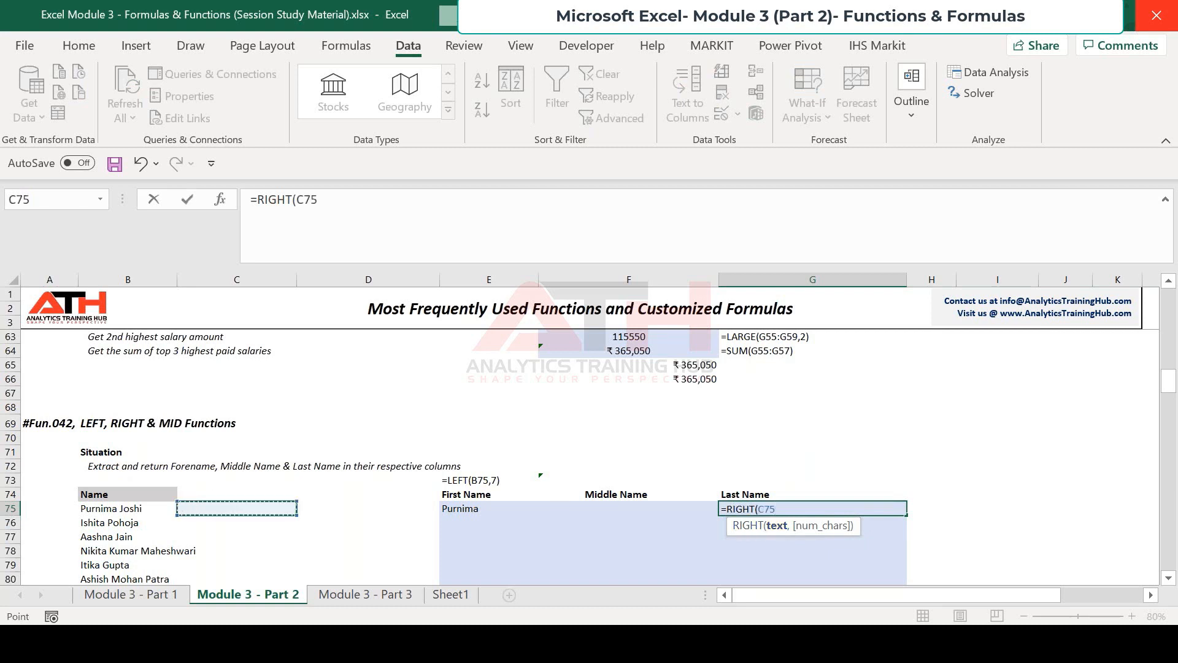
pyautogui.click(159, 510)
pyautogui.write(',')
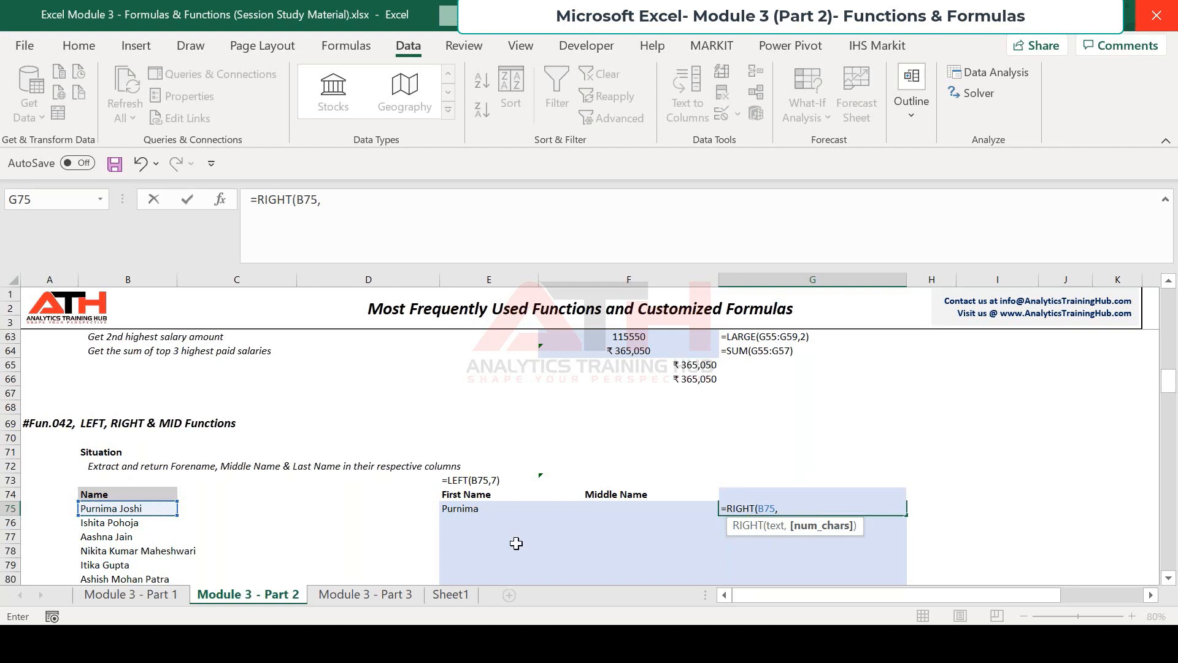
pyautogui.write('5)')
pyautogui.press('Return')
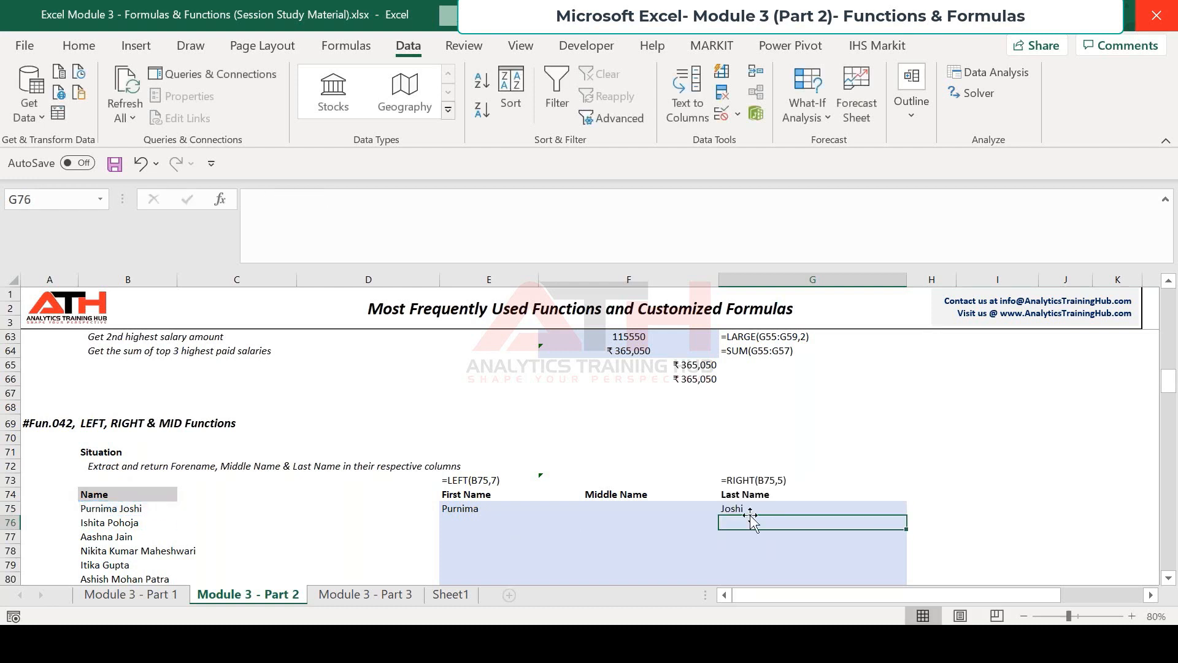
# - Re-enter the last-name formula in G75 as =RIGHT(B75,5), overwriting the existing one
pyautogui.click(764, 507)
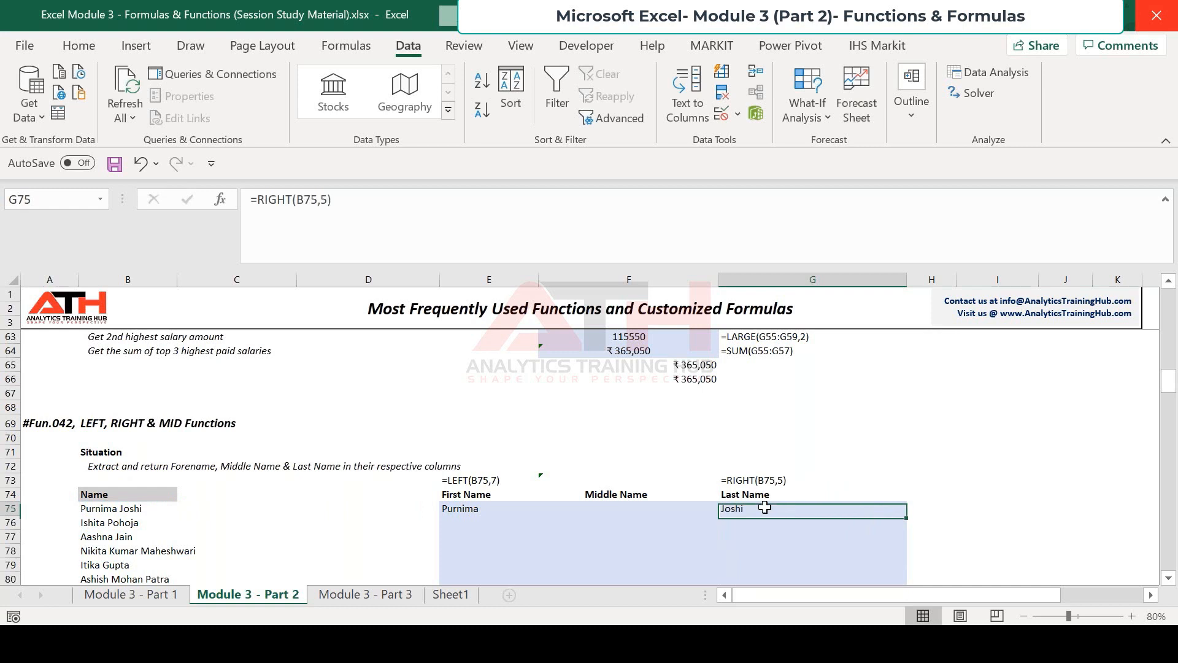
pyautogui.click(82, 510)
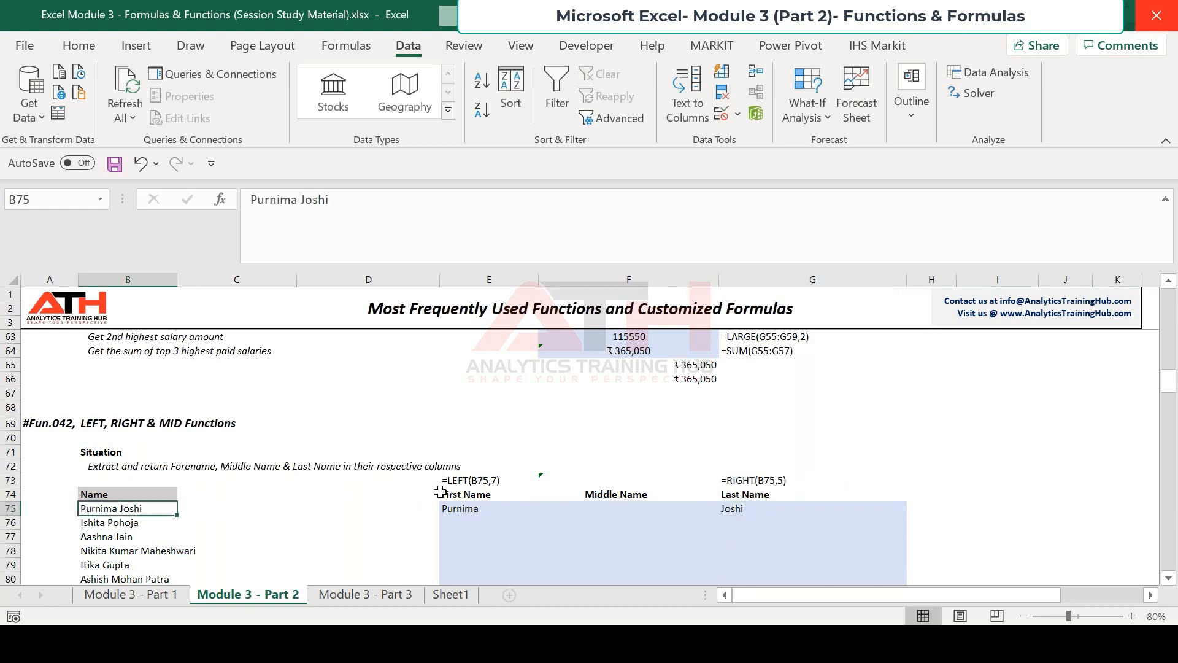
pyautogui.click(761, 507)
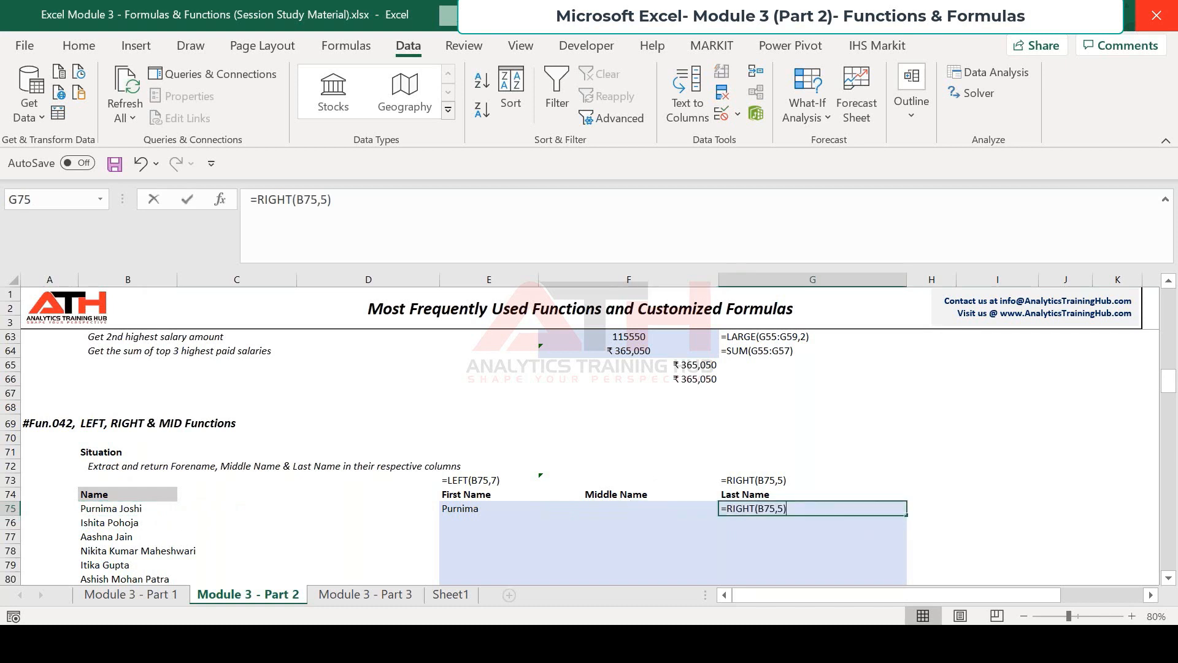
pyautogui.write('=ri')
pyautogui.press('Tab')
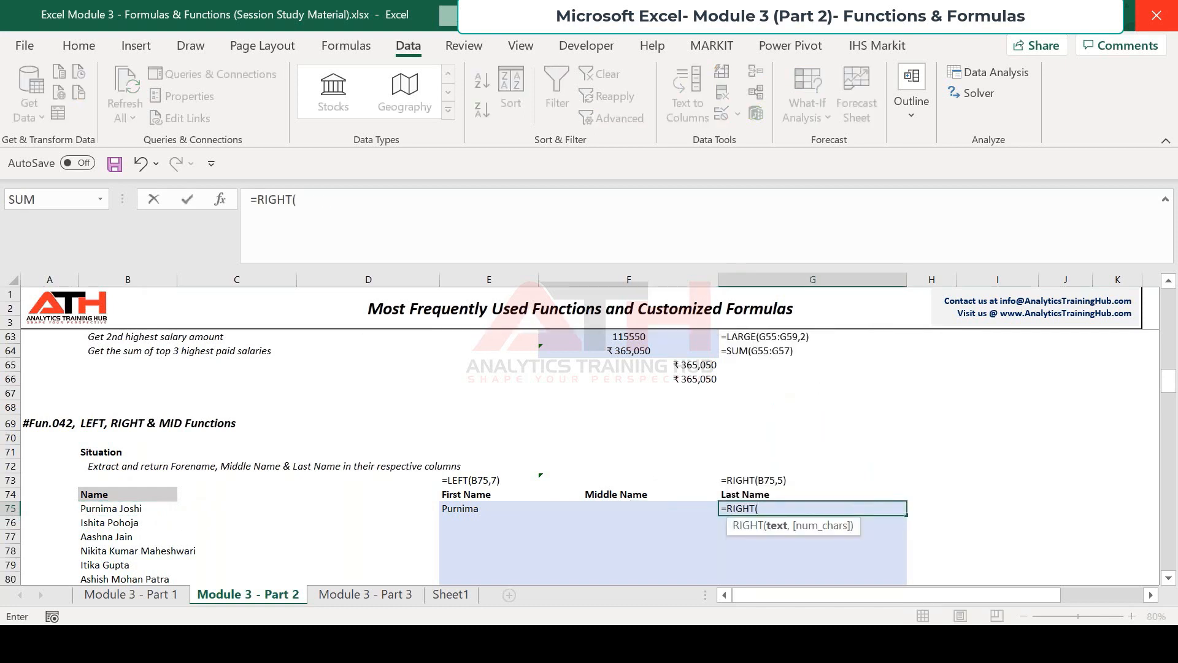
pyautogui.press('BackSpace')
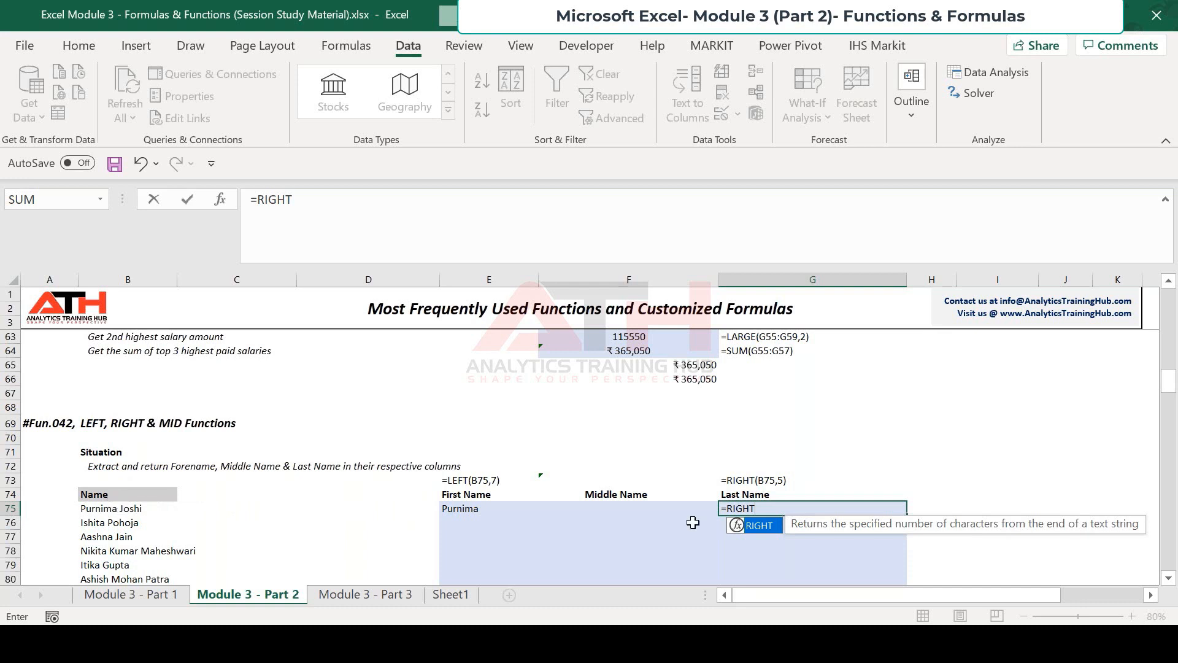
pyautogui.write('(')
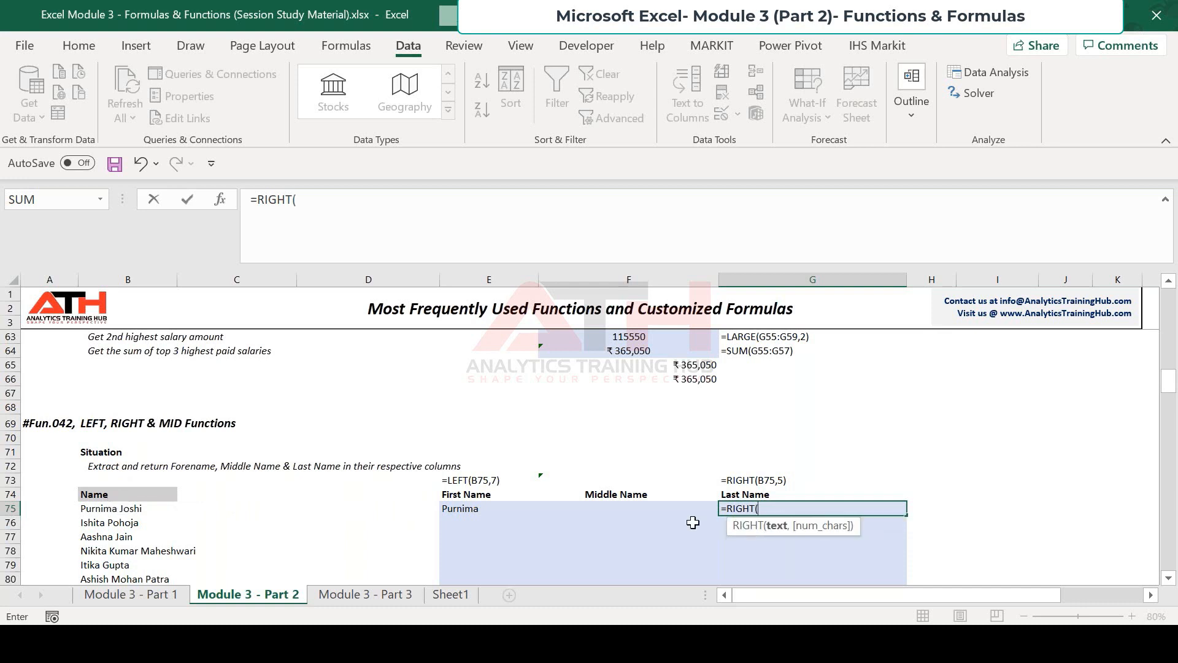
pyautogui.press('Left')
pyautogui.press('Left')
pyautogui.press('Left')
pyautogui.press('Left')
pyautogui.press('Left')
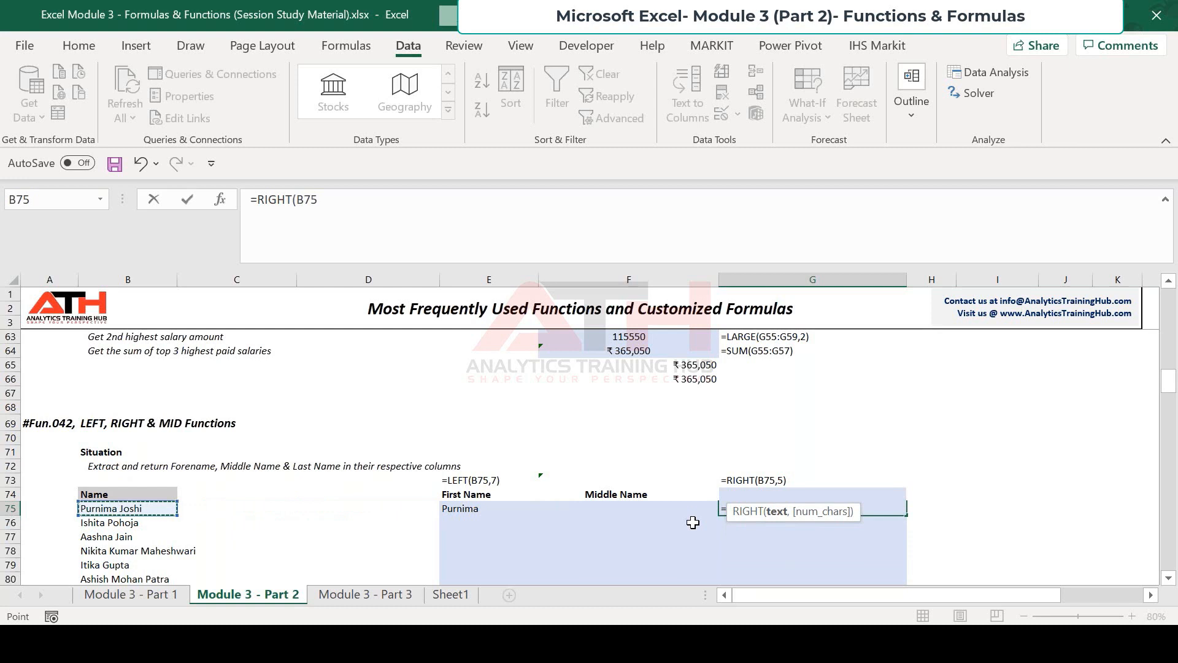
pyautogui.write(',')
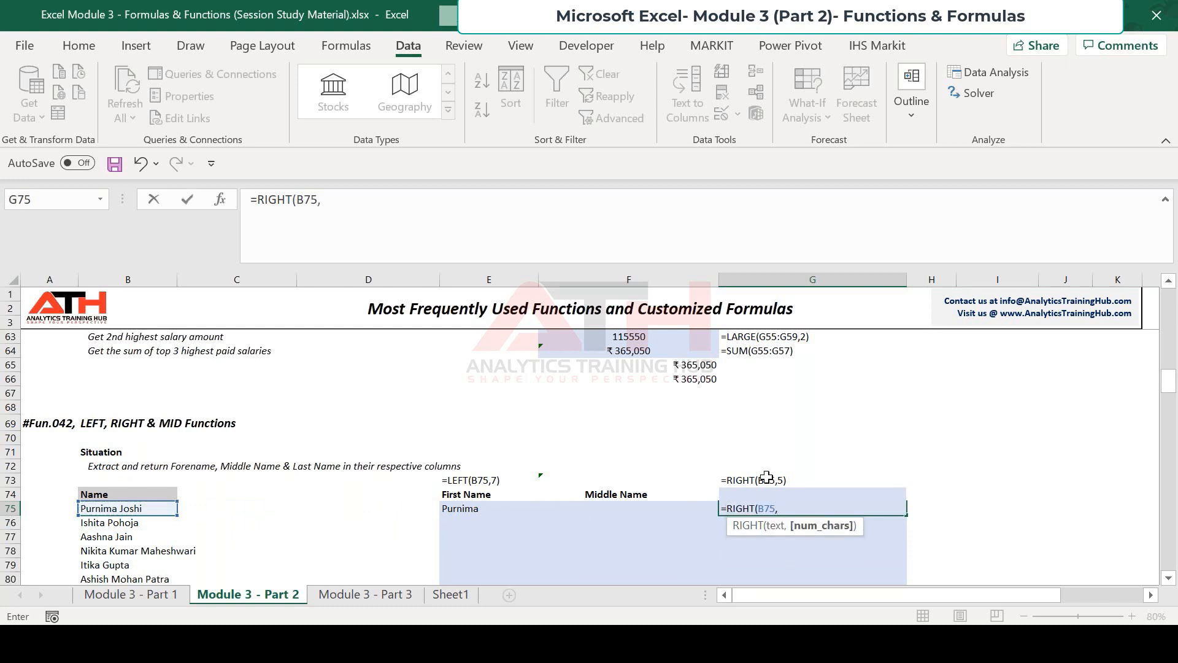
pyautogui.write('5)')
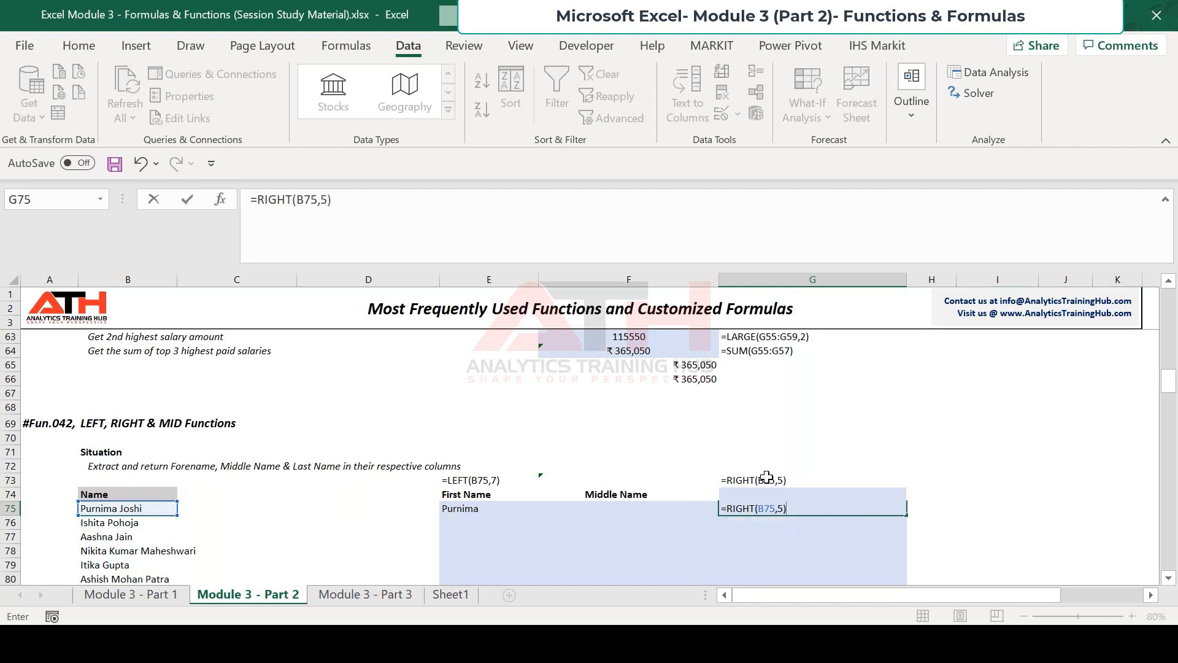
pyautogui.hotkey('ctrl', 'Return')
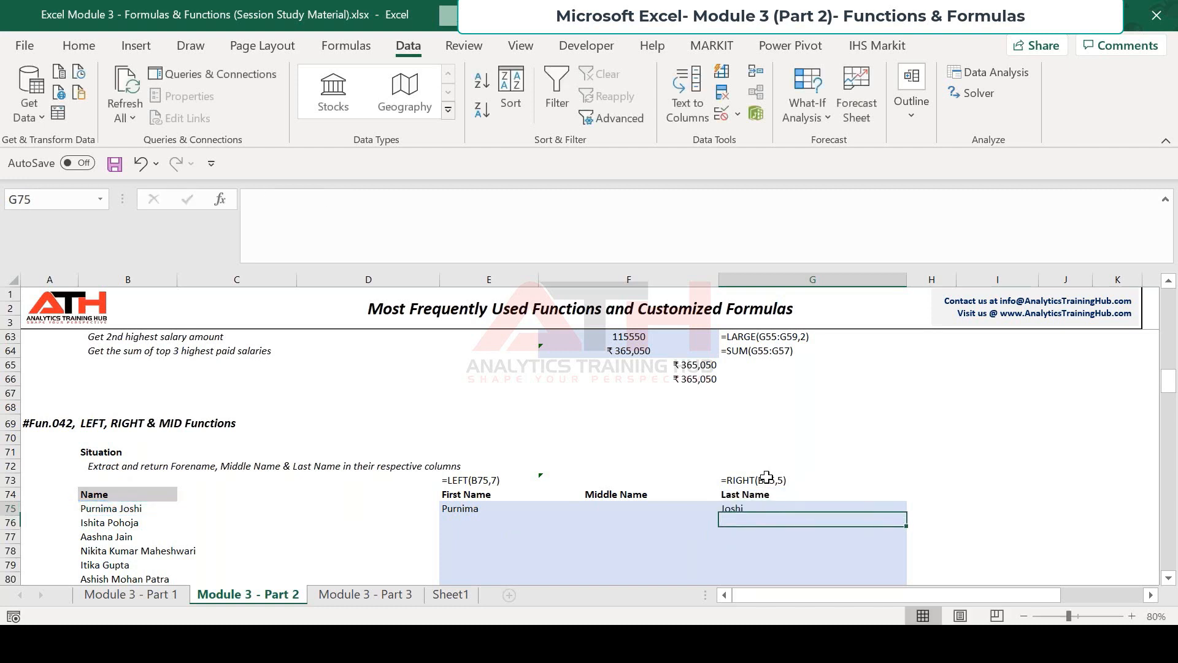
pyautogui.press('Left')
pyautogui.write('=m')
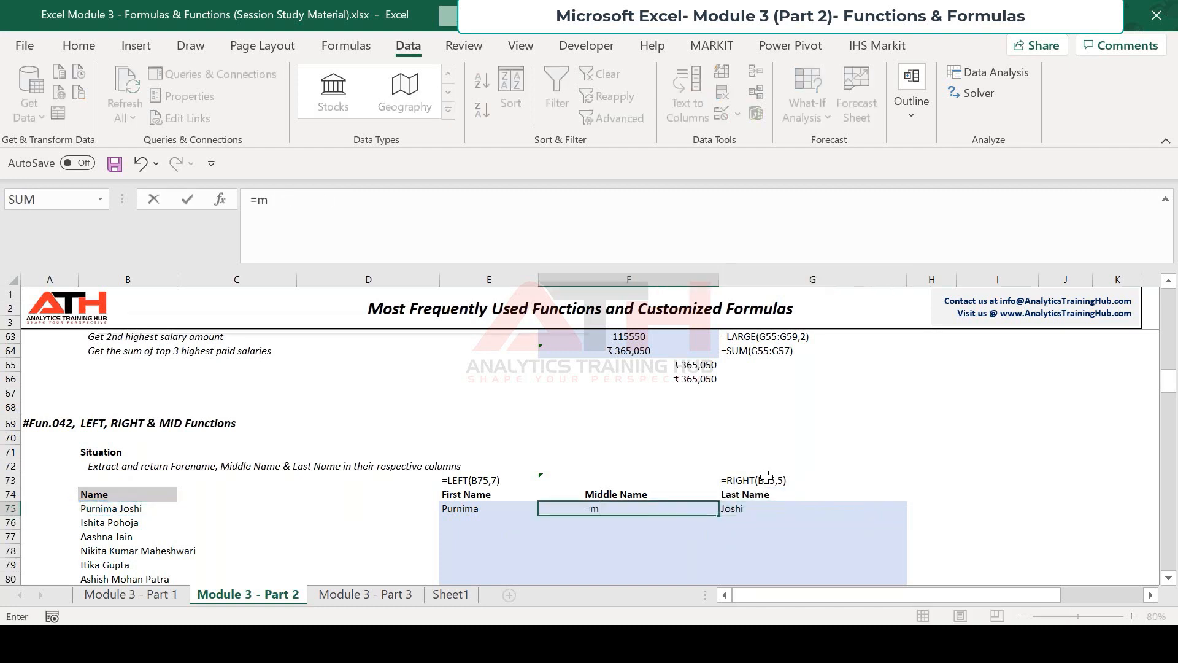
pyautogui.write('id')
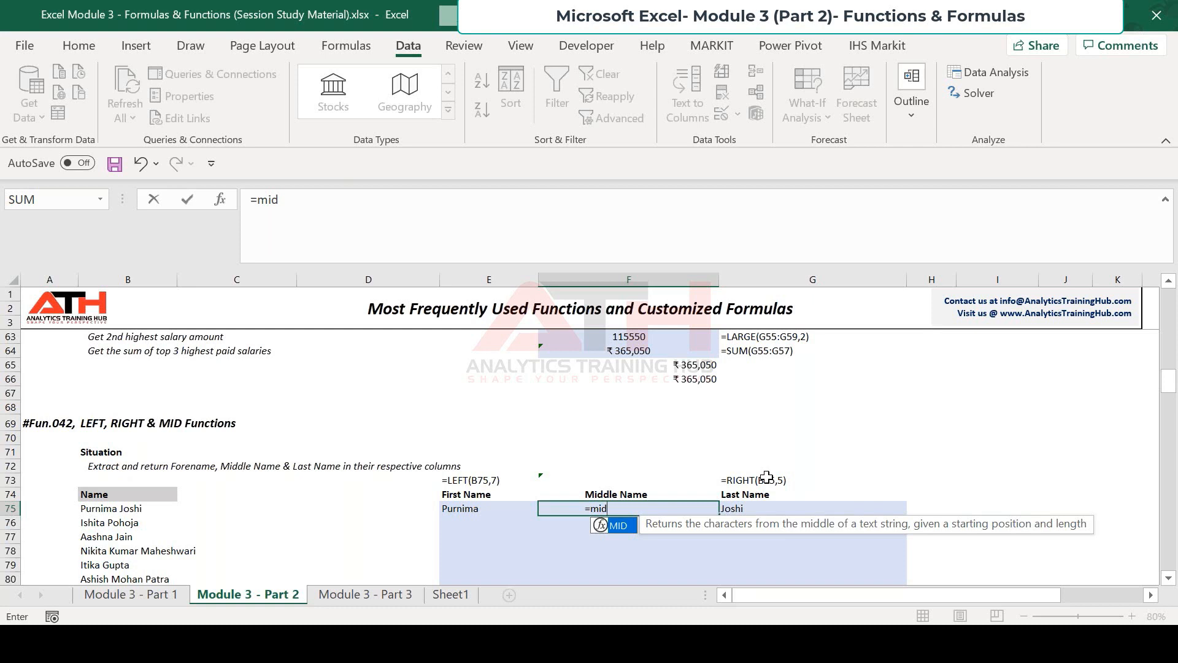
pyautogui.press('Tab')
pyautogui.press('Left')
pyautogui.press('Left')
pyautogui.press('Left')
pyautogui.press('Left')
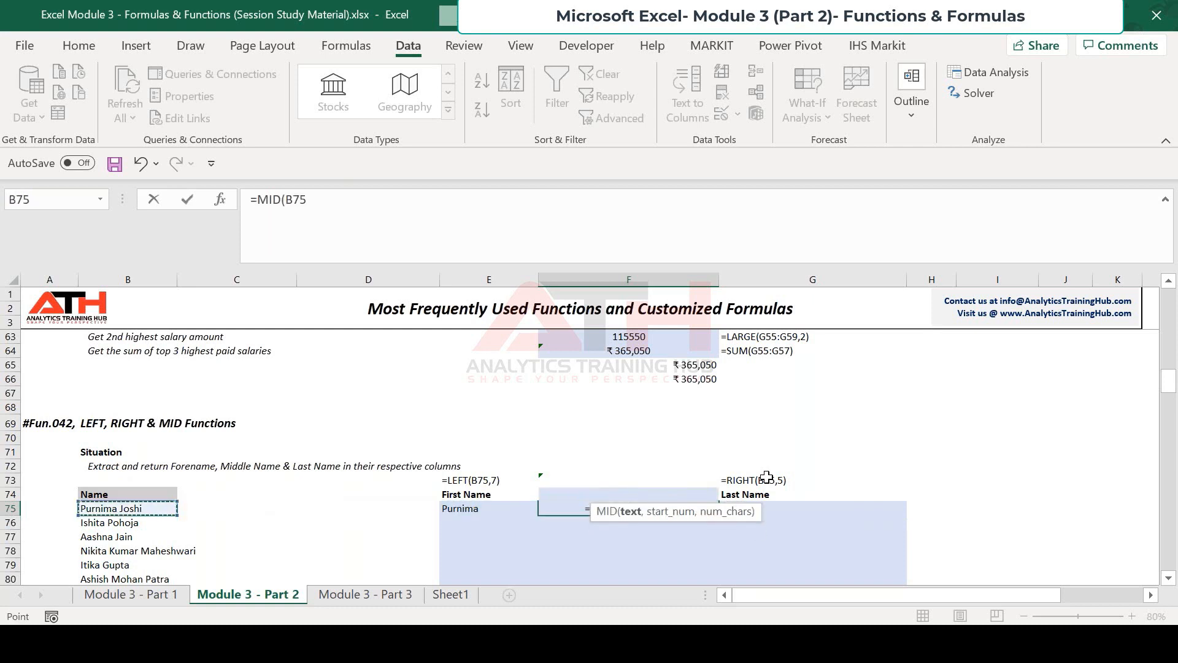
pyautogui.write(',')
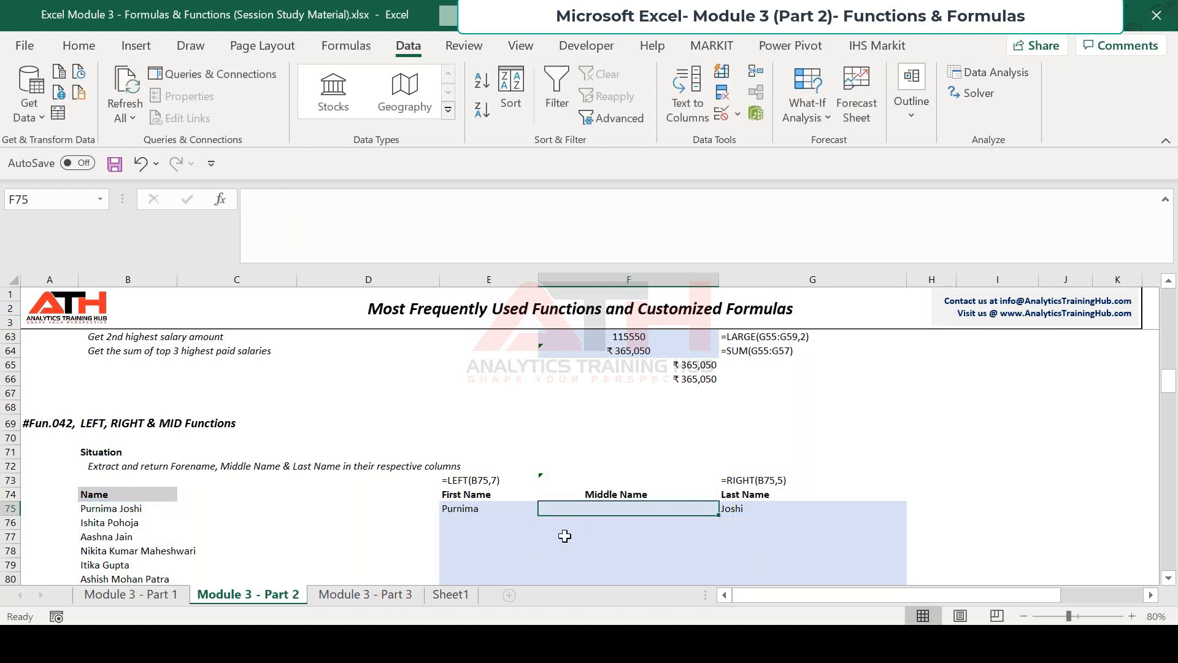
pyautogui.click(611, 536)
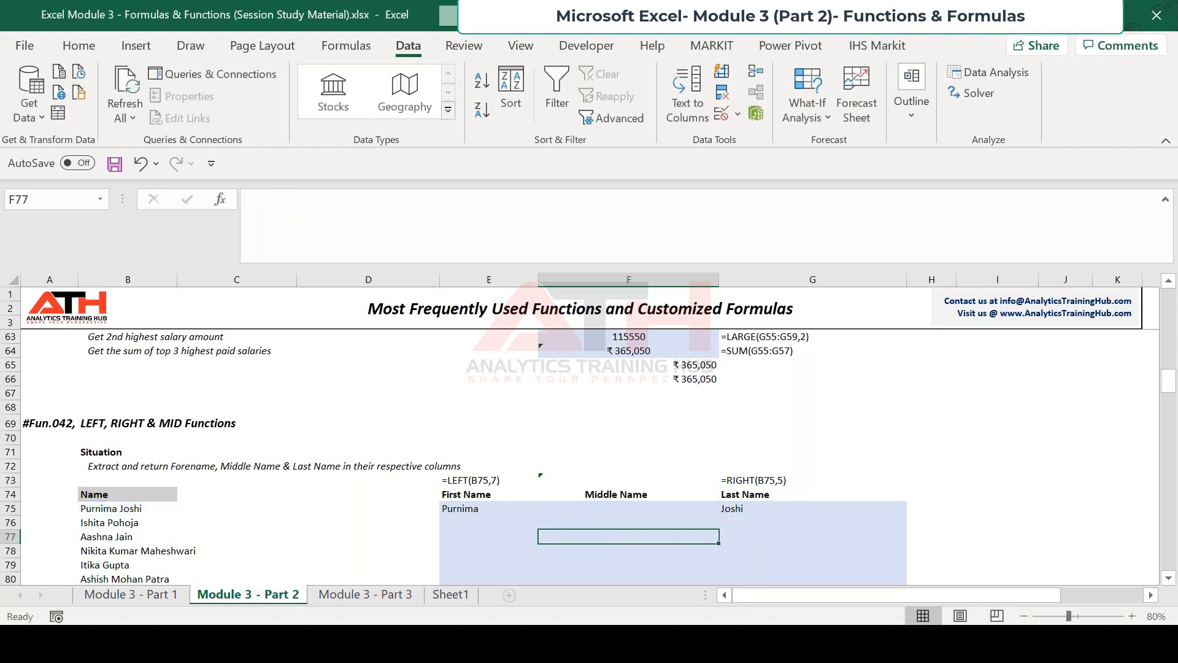
# - Fill the LEFT formula in E75 and the RIGHT formula in G75 down through row 85
pyautogui.click(479, 508)
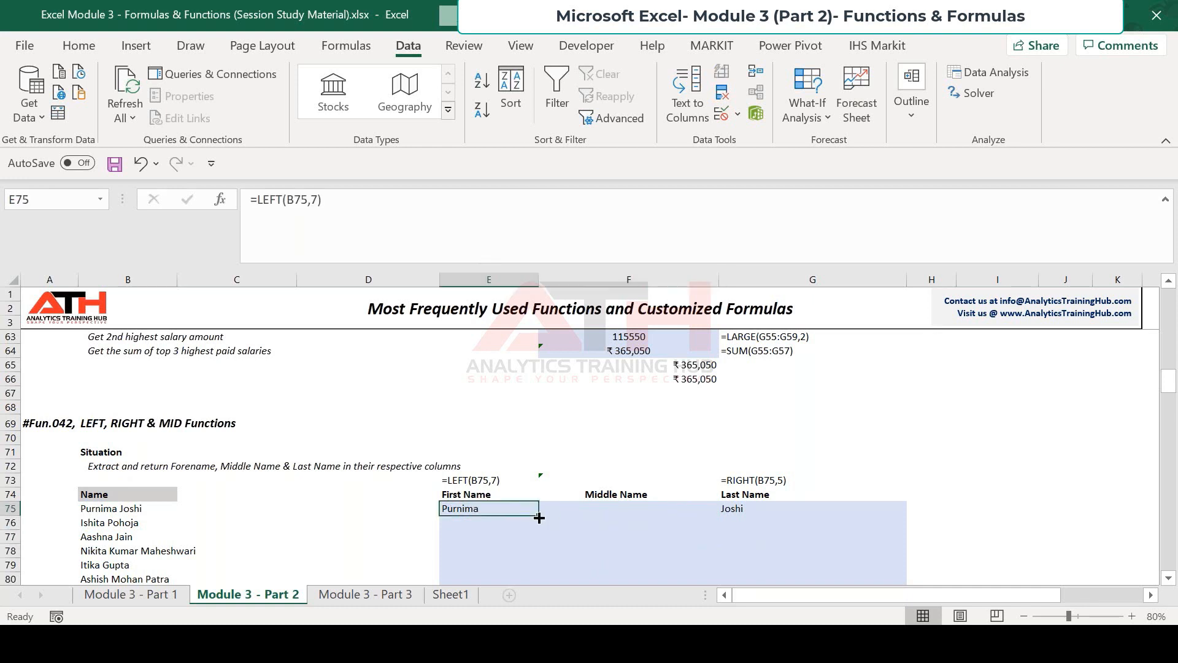
pyautogui.moveTo(538, 516); pyautogui.dragTo(529, 468)
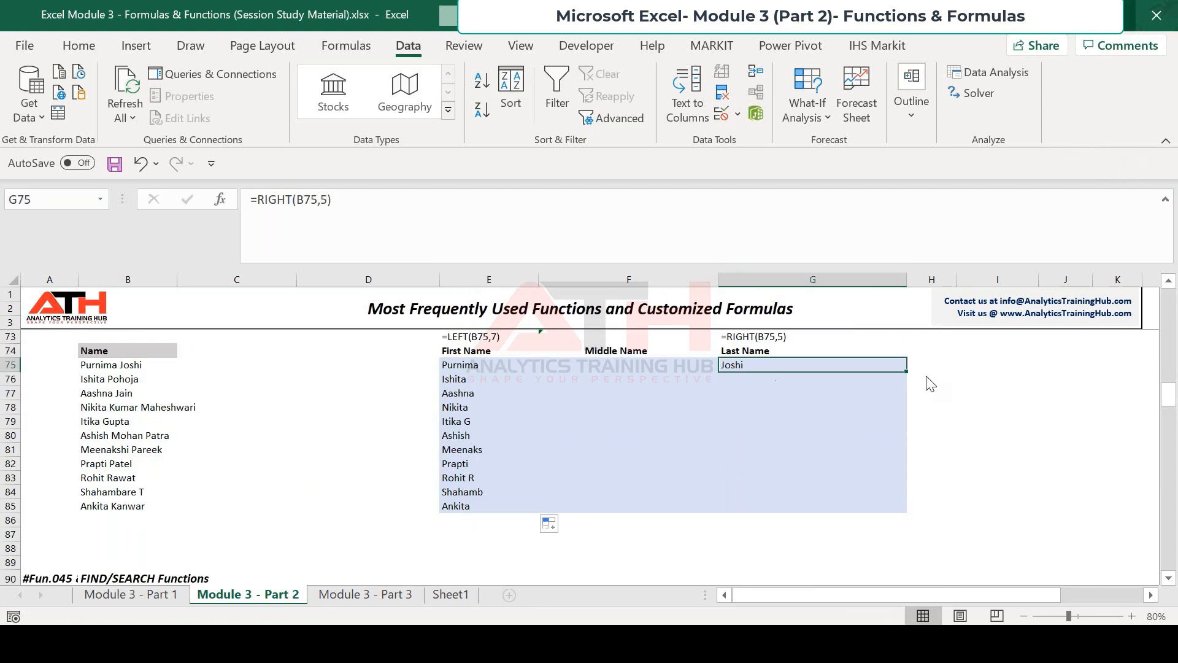
pyautogui.moveTo(907, 372); pyautogui.dragTo(896, 513)
pyautogui.click(560, 491)
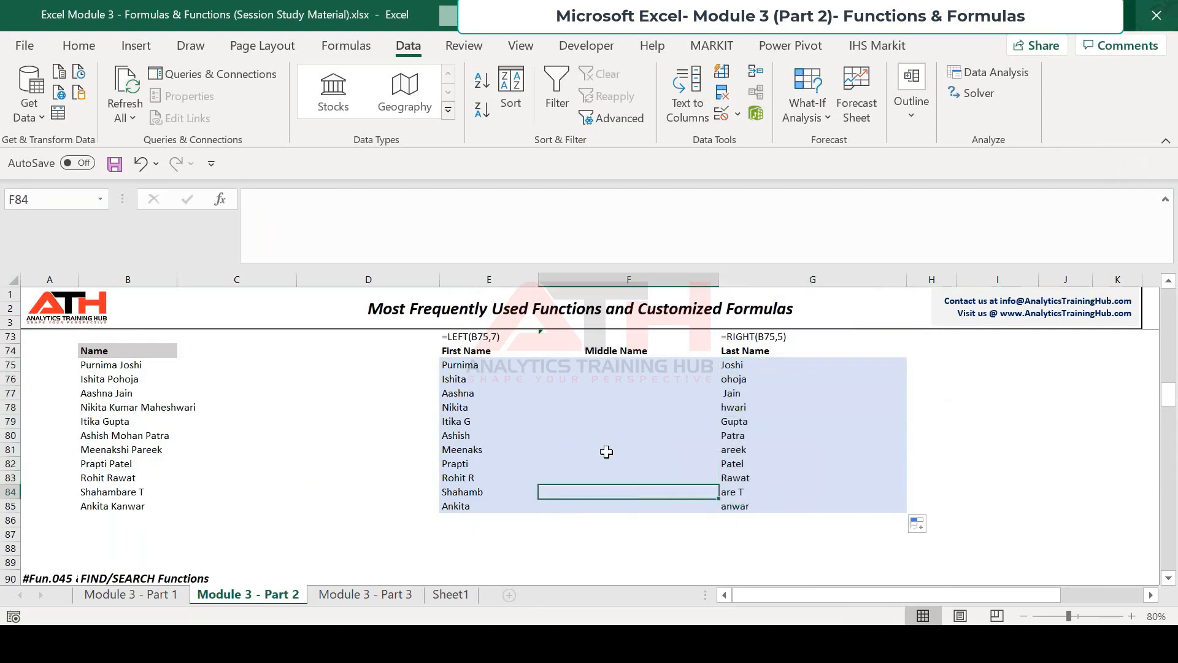
# - Begin a MID formula in cell F78 with the full name in B78 as its text argument
pyautogui.click(167, 409)
pyautogui.press('Right')
pyautogui.press('Right')
pyautogui.press('Right')
pyautogui.press('Right')
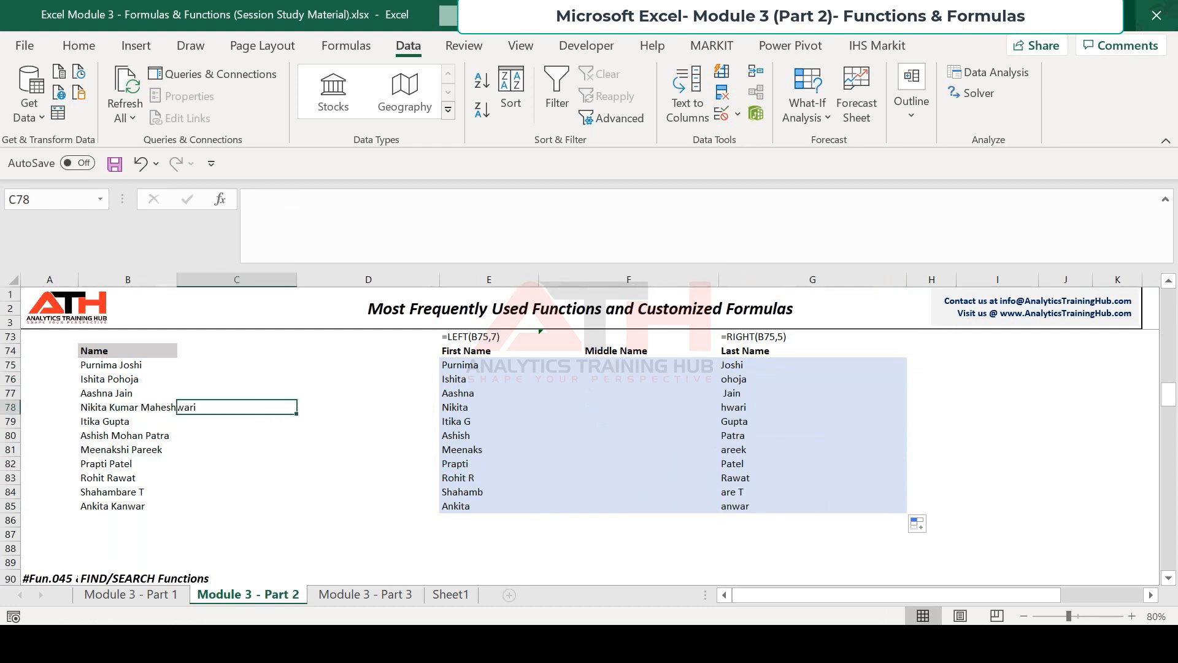
pyautogui.write('=')
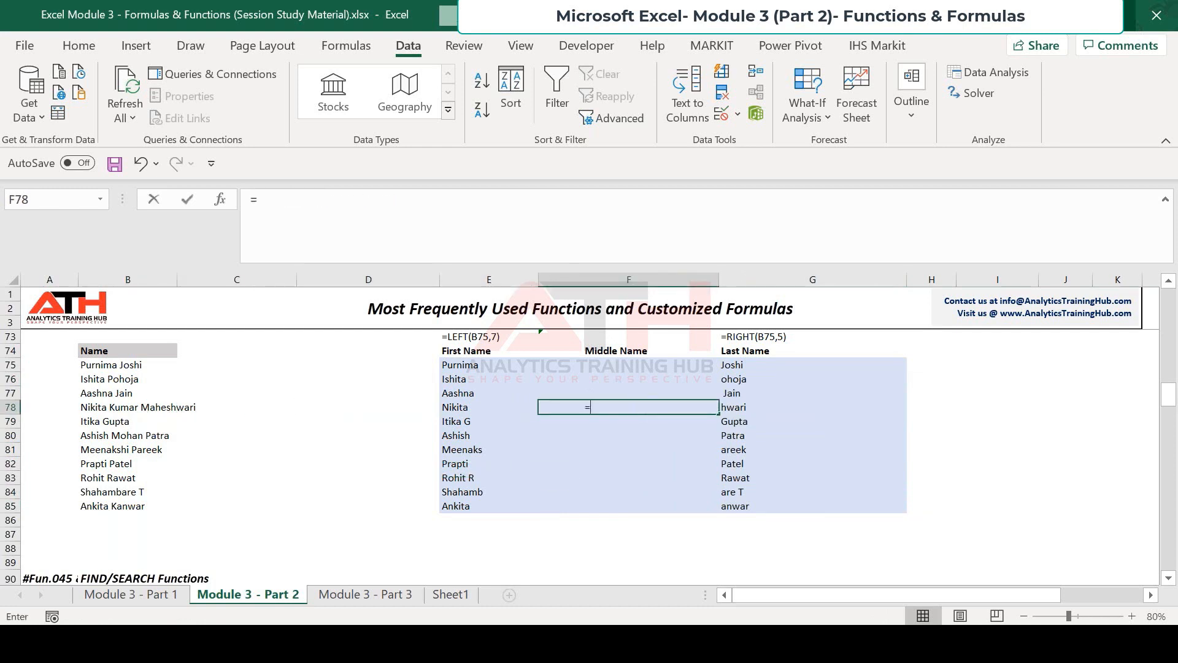
pyautogui.write('mi')
pyautogui.press('Tab')
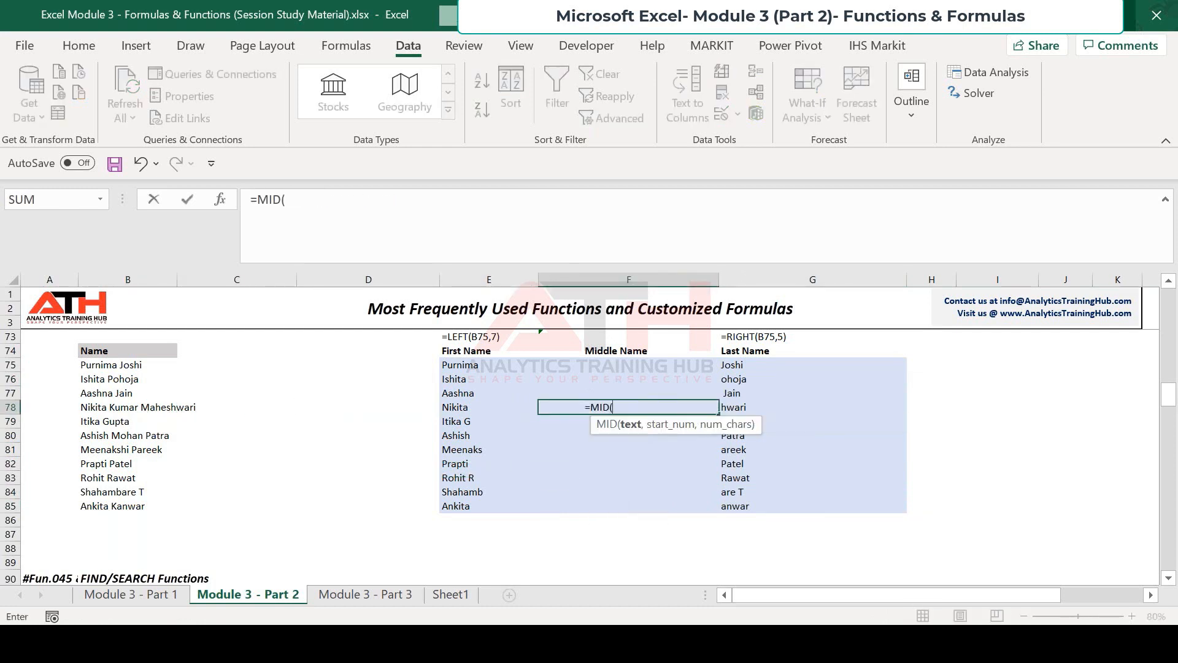
pyautogui.press('Left')
pyautogui.press('Left')
pyautogui.press('Left')
pyautogui.press('Left')
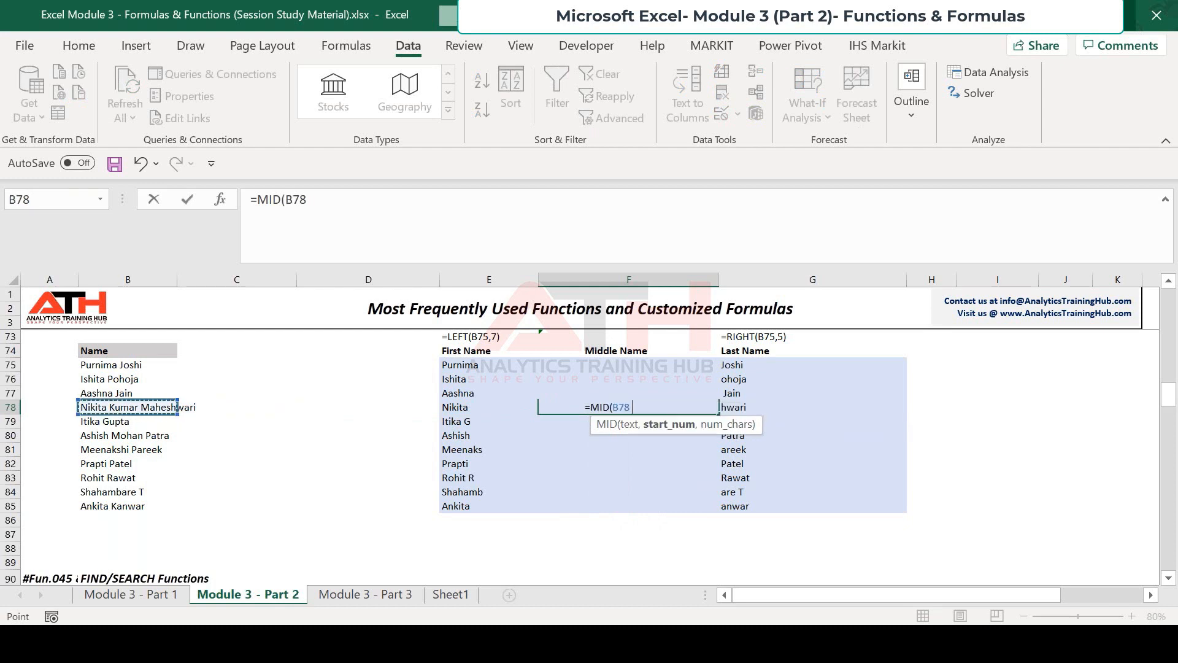
# - Complete the middle-name formula in F78 as =MID(B78,LEN(E78)+1,6)
pyautogui.write(',len(')
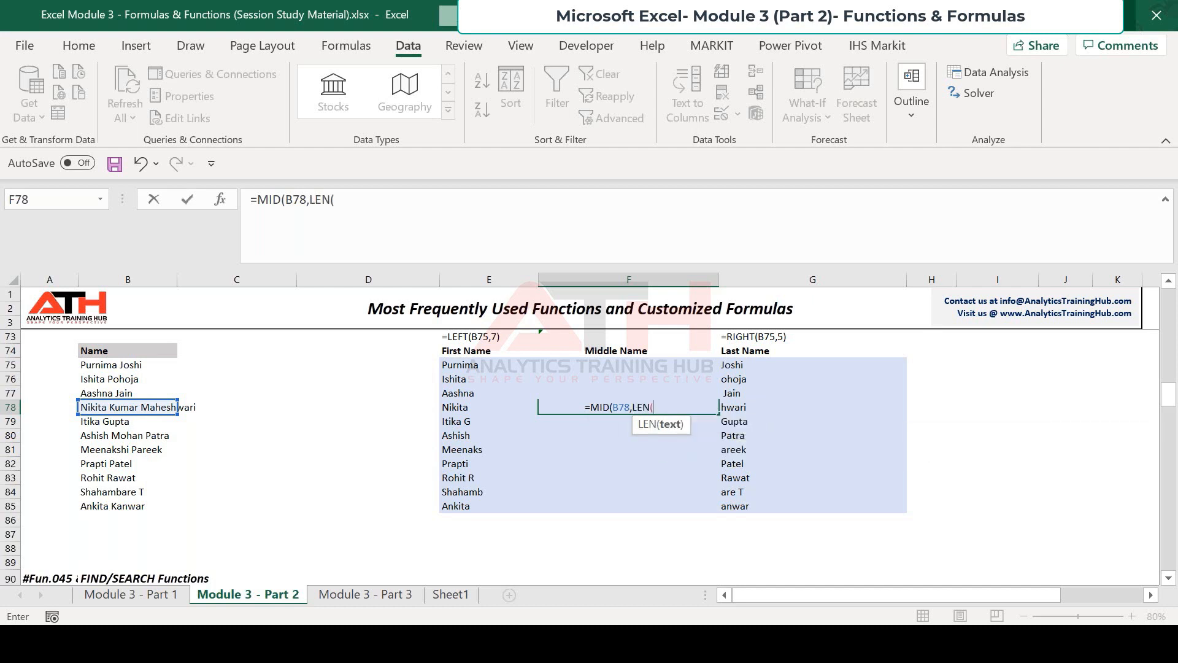
pyautogui.press('Left')
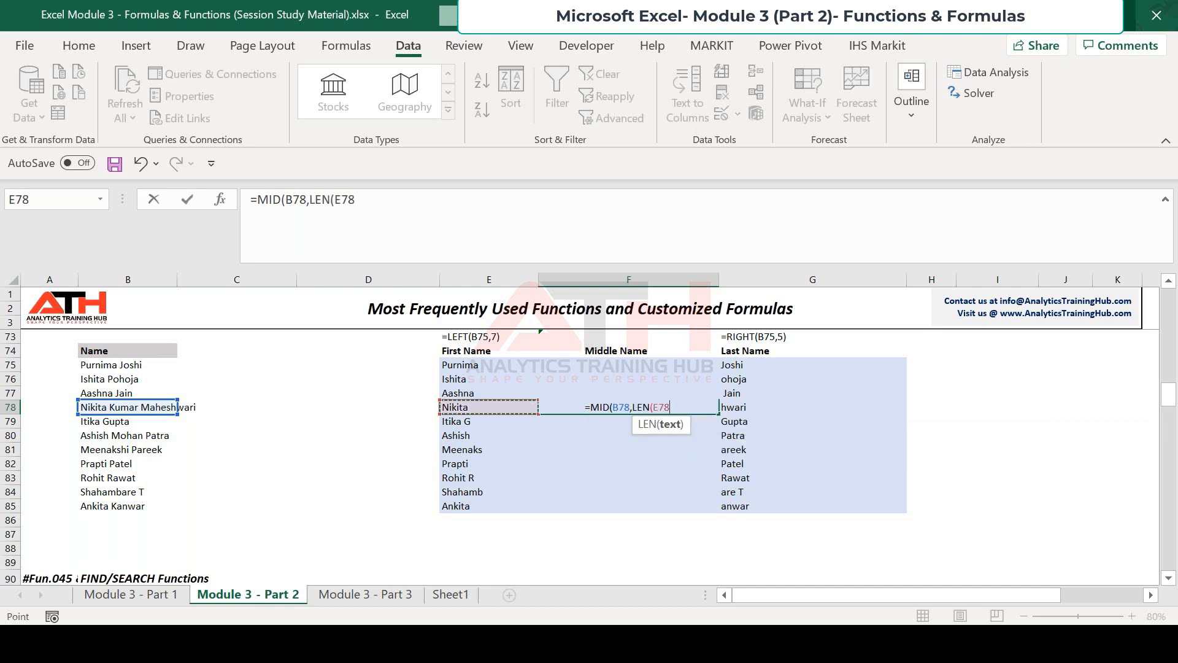
pyautogui.write(')')
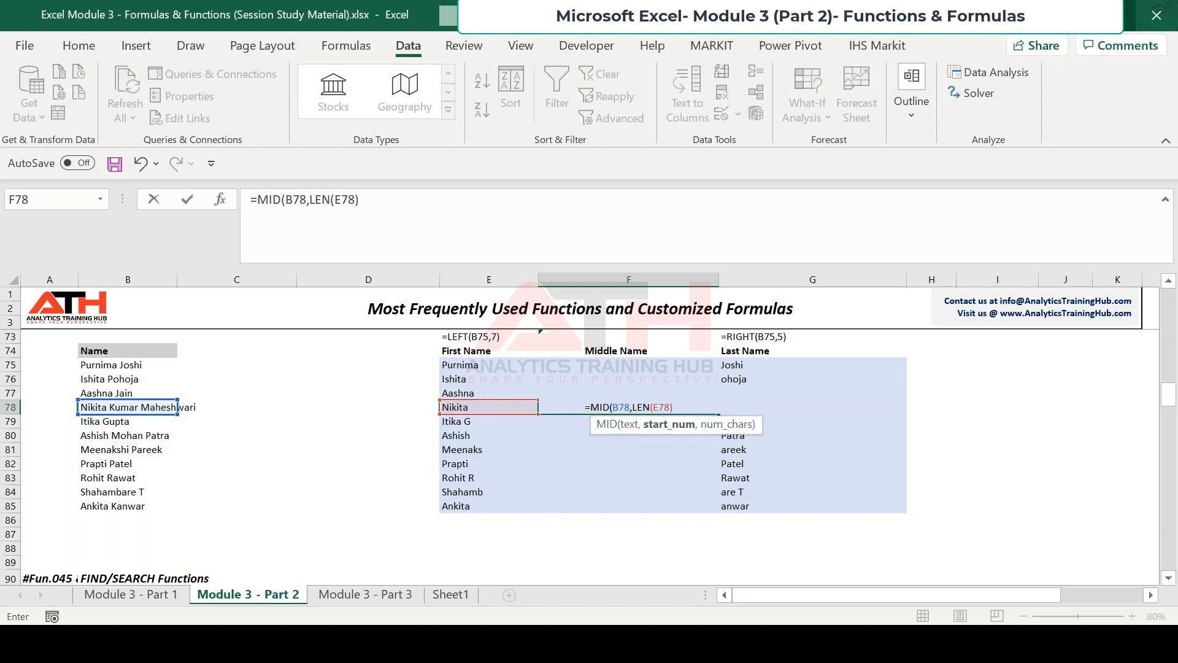
pyautogui.write('+1')
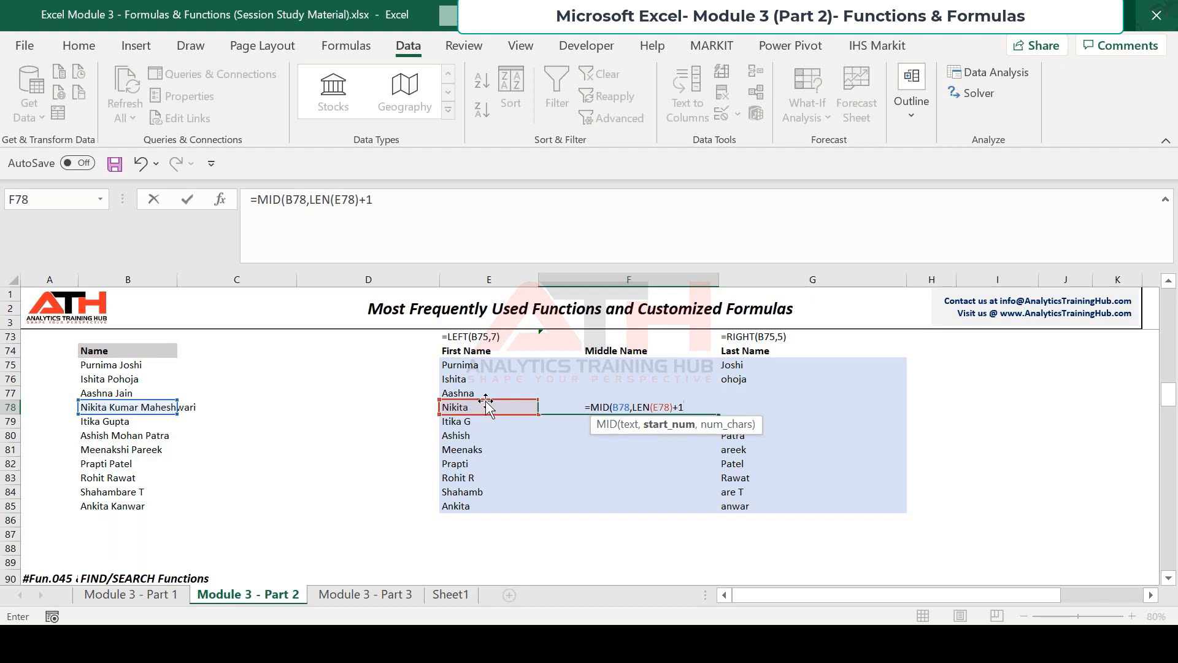
pyautogui.press('BackSpace')
pyautogui.write(',')
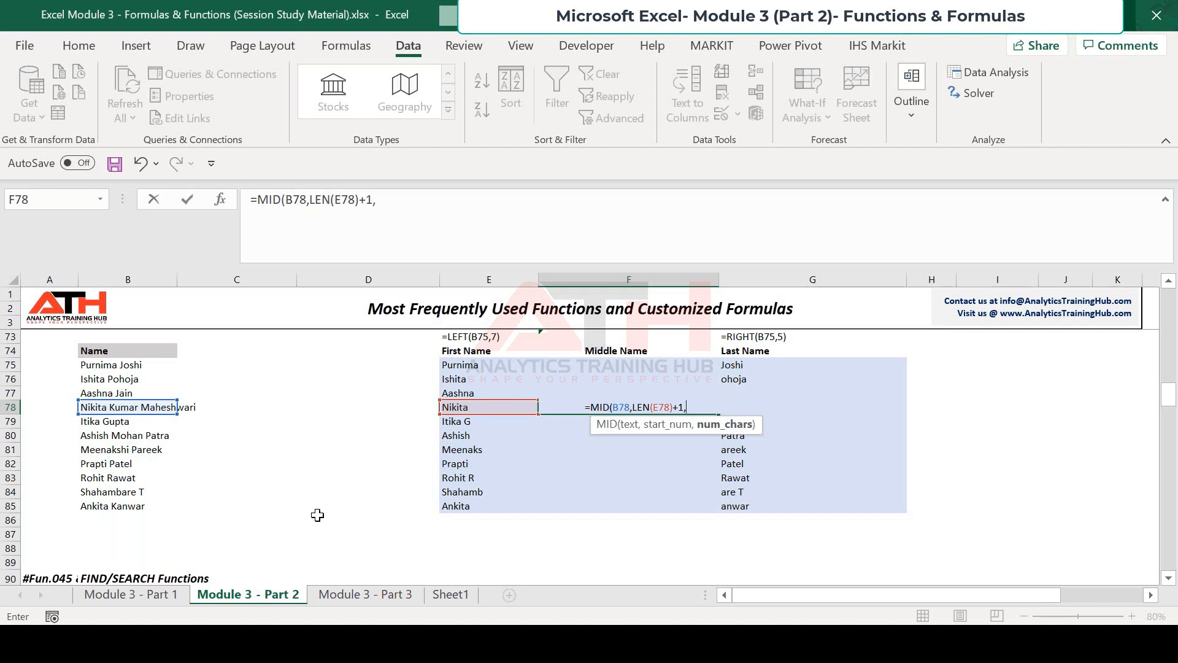
pyautogui.write('6)')
pyautogui.press('Return')
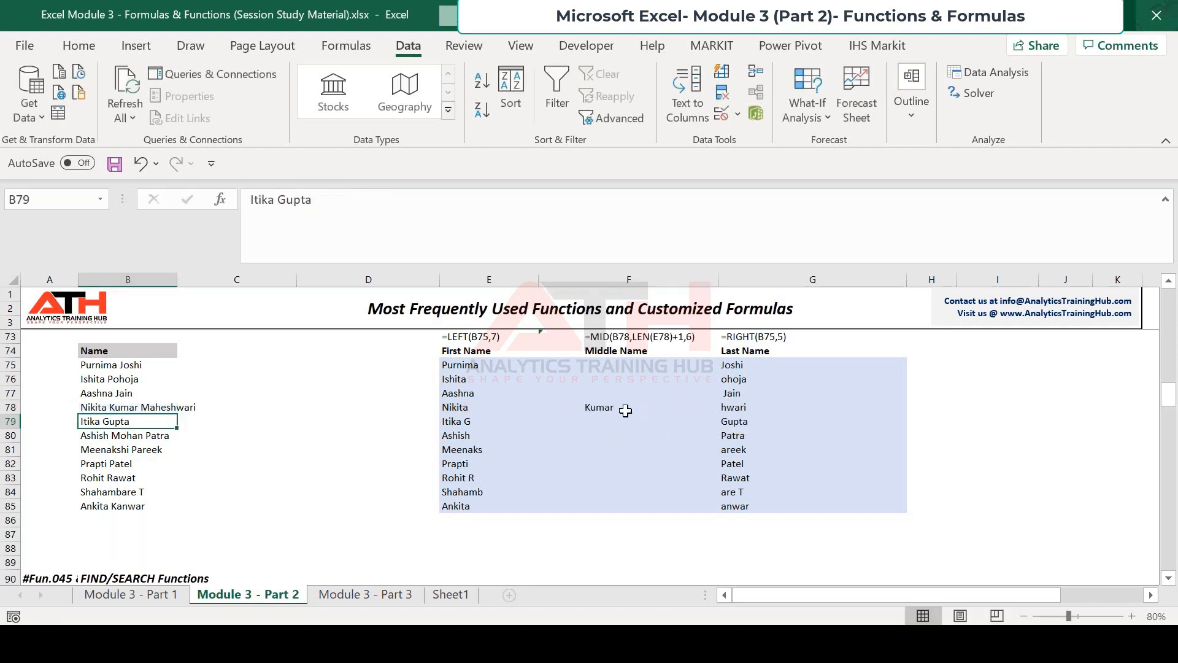
# - Review the character-count argument of the MID formula in F78 and fill the formula down through row 85
pyautogui.click(625, 411)
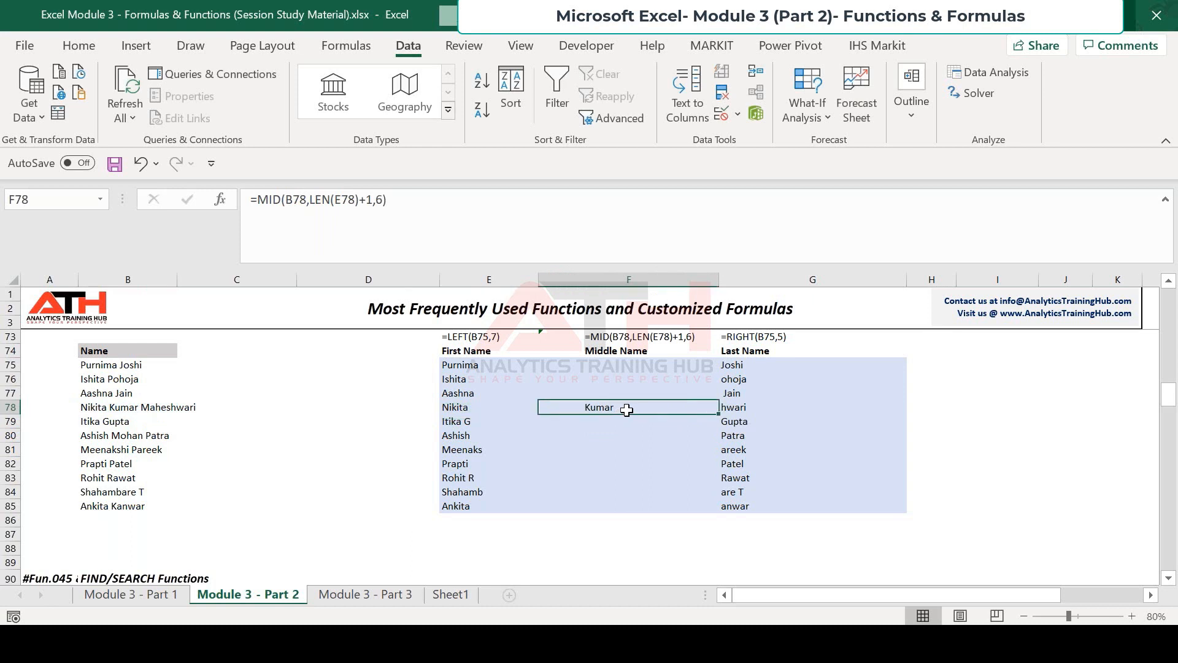
pyautogui.doubleClick(386, 199)
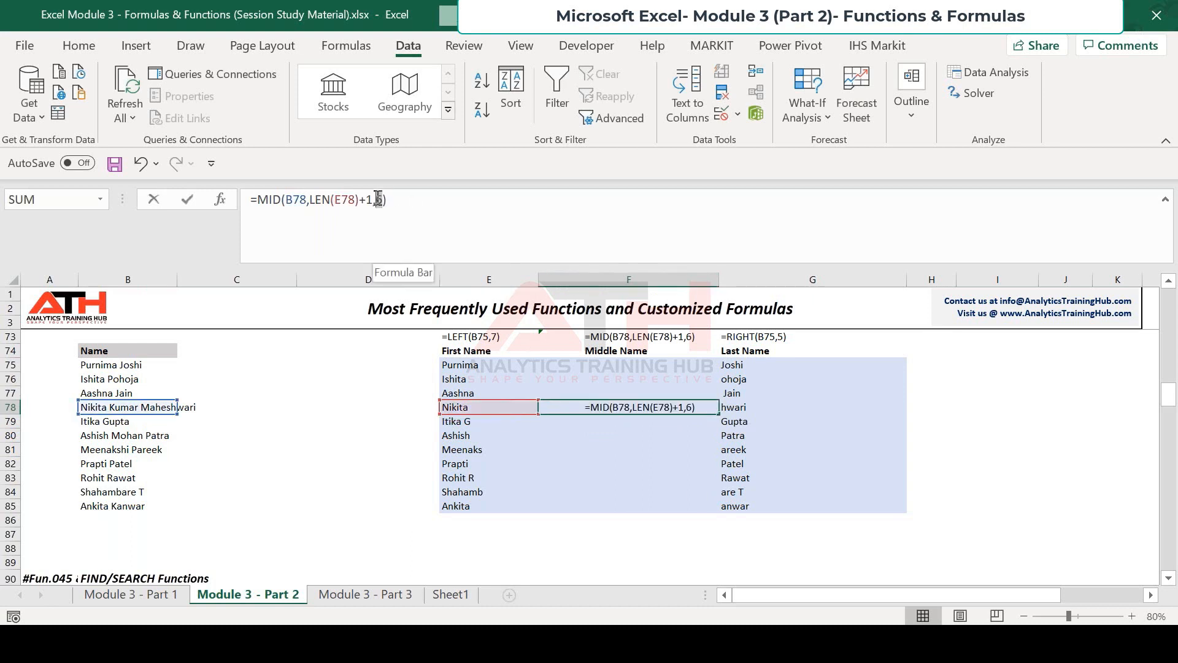
pyautogui.click(445, 213)
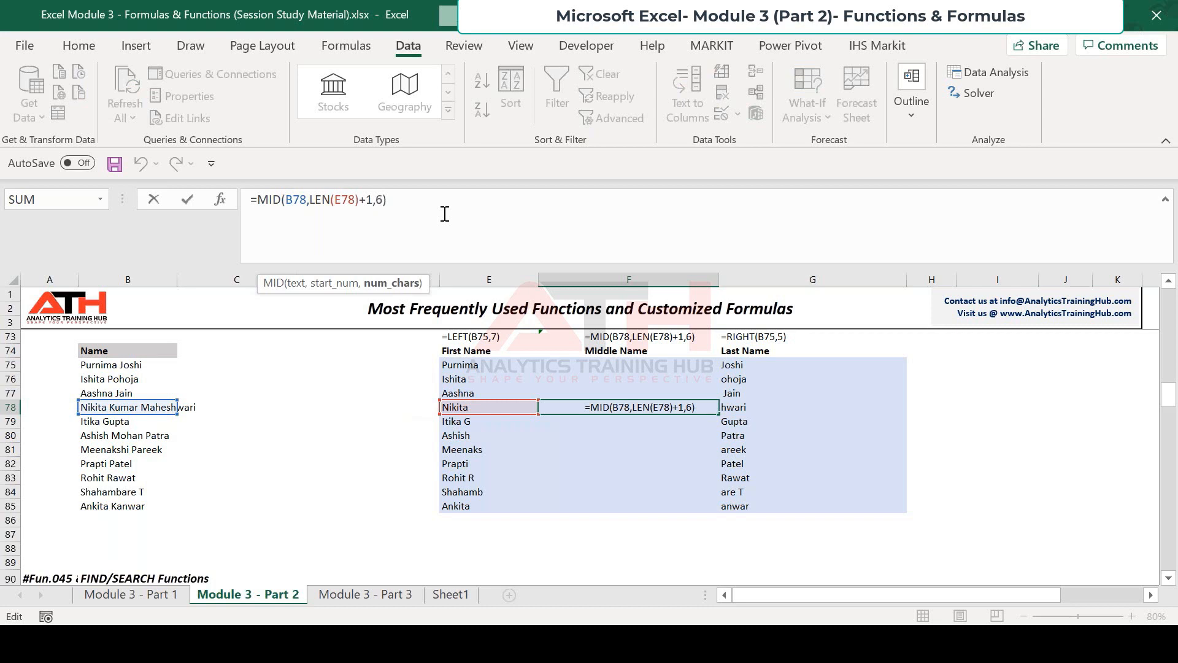
pyautogui.doubleClick(719, 414)
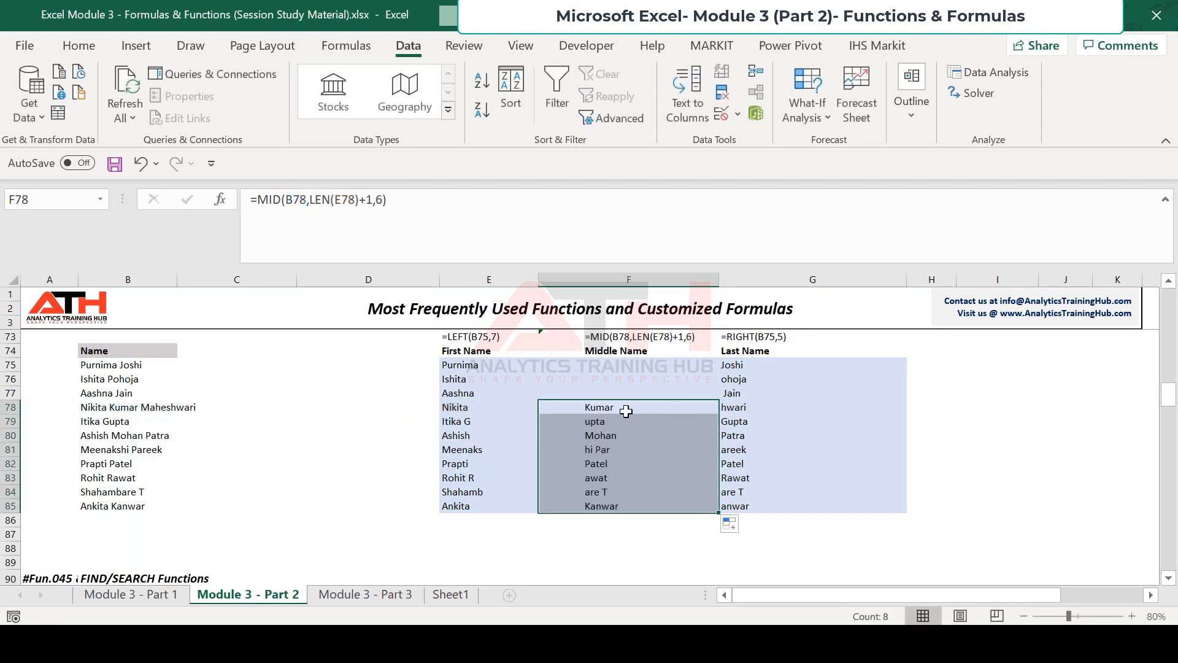
# - Copy the middle-name formula cell F78
pyautogui.moveTo(626, 407)
pyautogui.mouseDown()
pyautogui.moveTo(639, 476)
pyautogui.moveTo(649, 407)
pyautogui.mouseUp()
pyautogui.hotkey('ctrl', 'c')
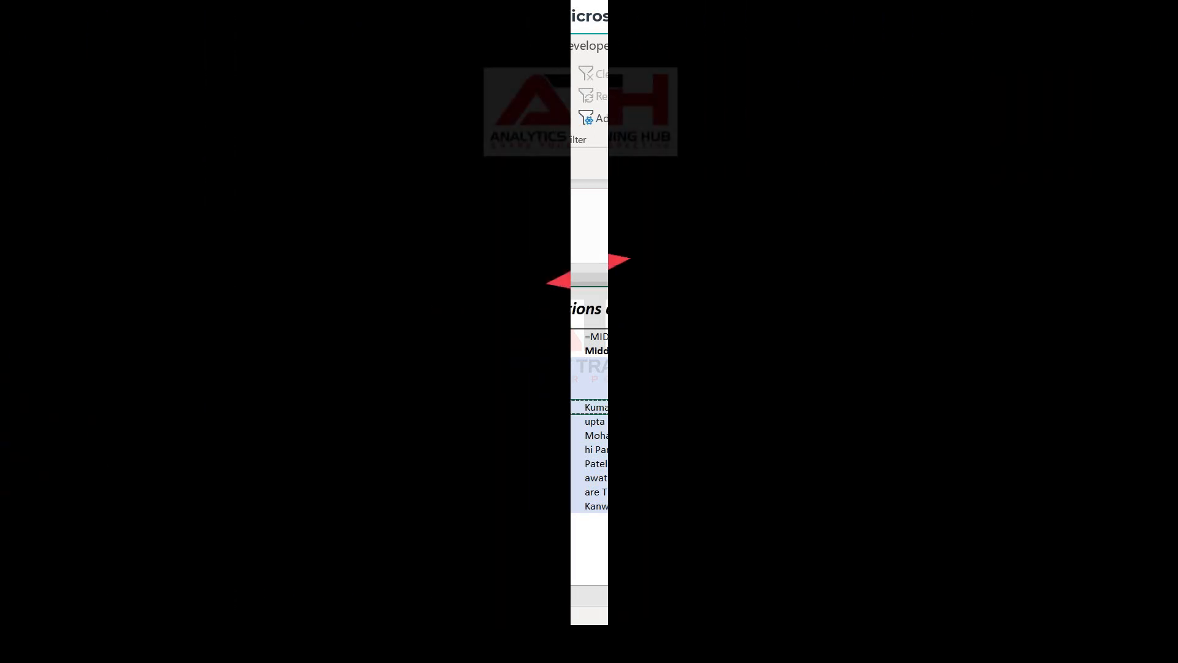